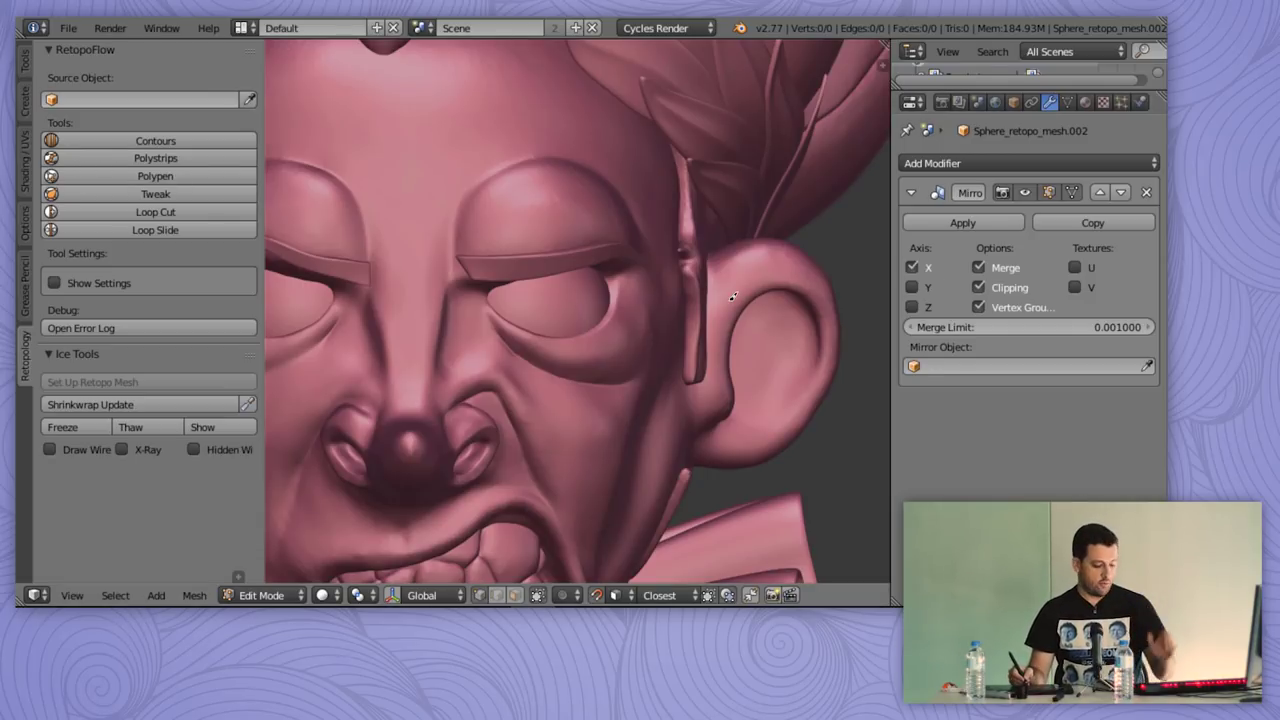
- Maximize the 3D viewport and set the snap element to Face
key(ctrl+Up)
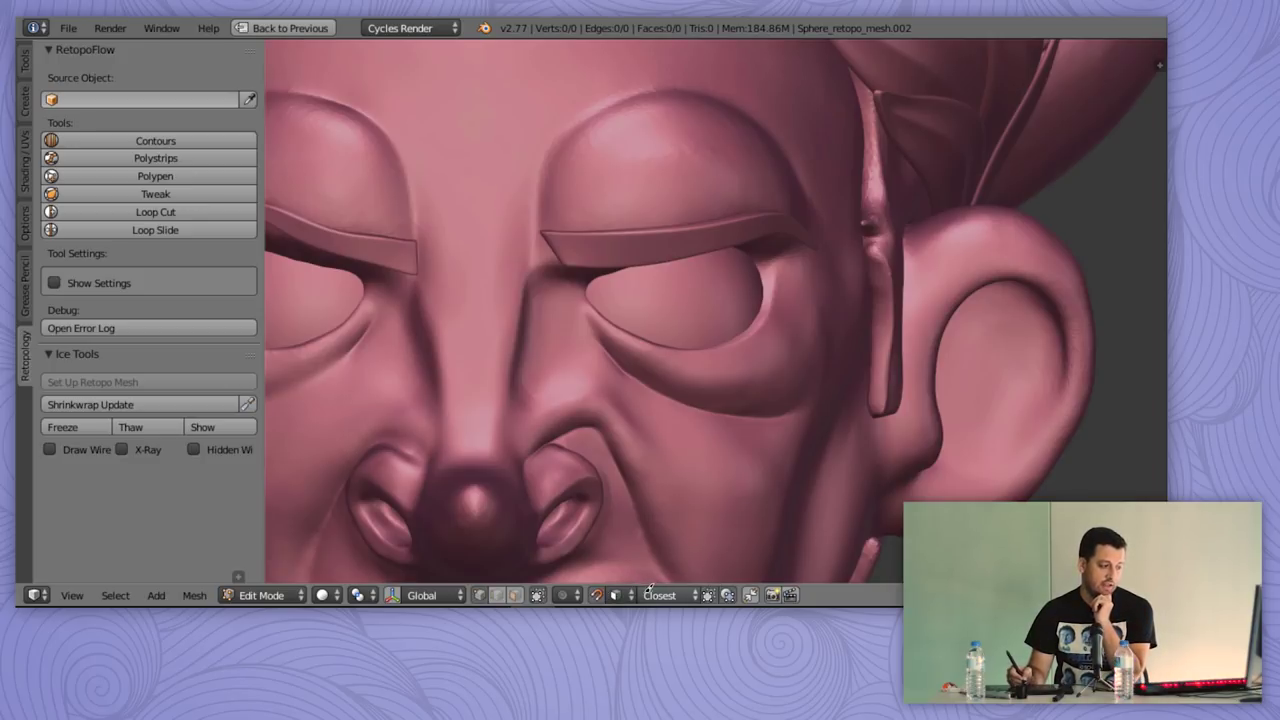
click(620, 590)
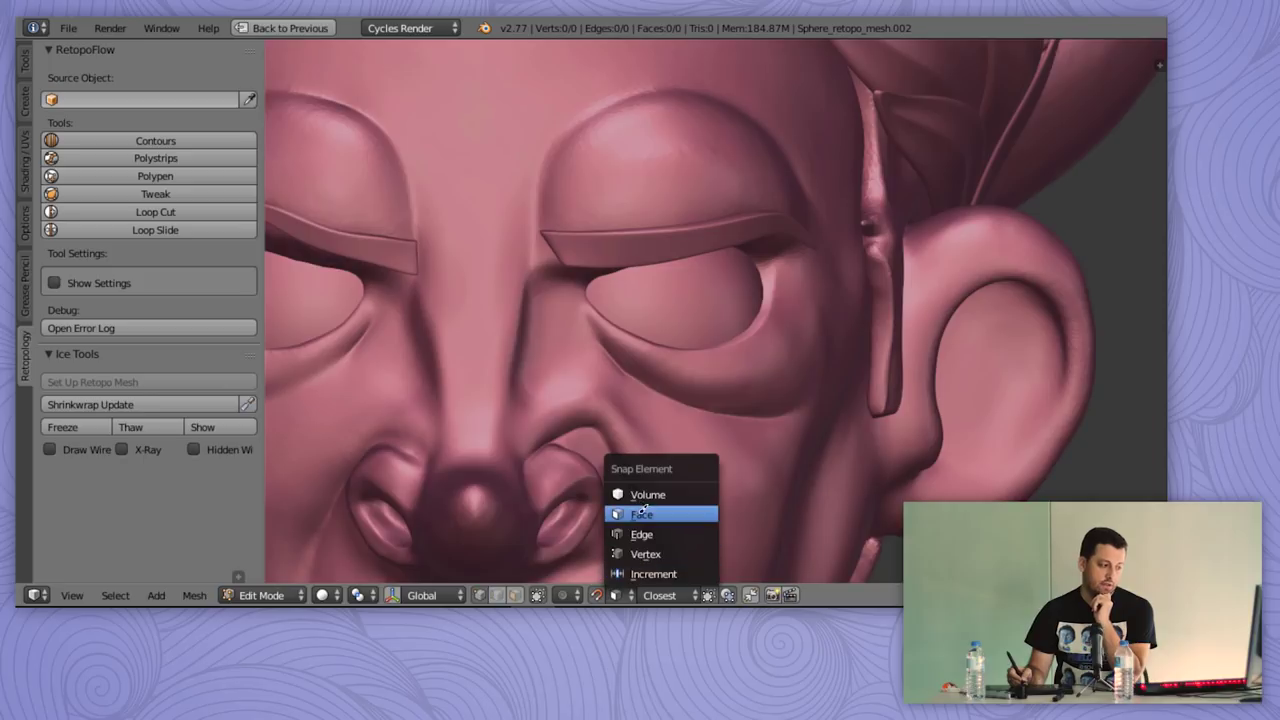
click(656, 512)
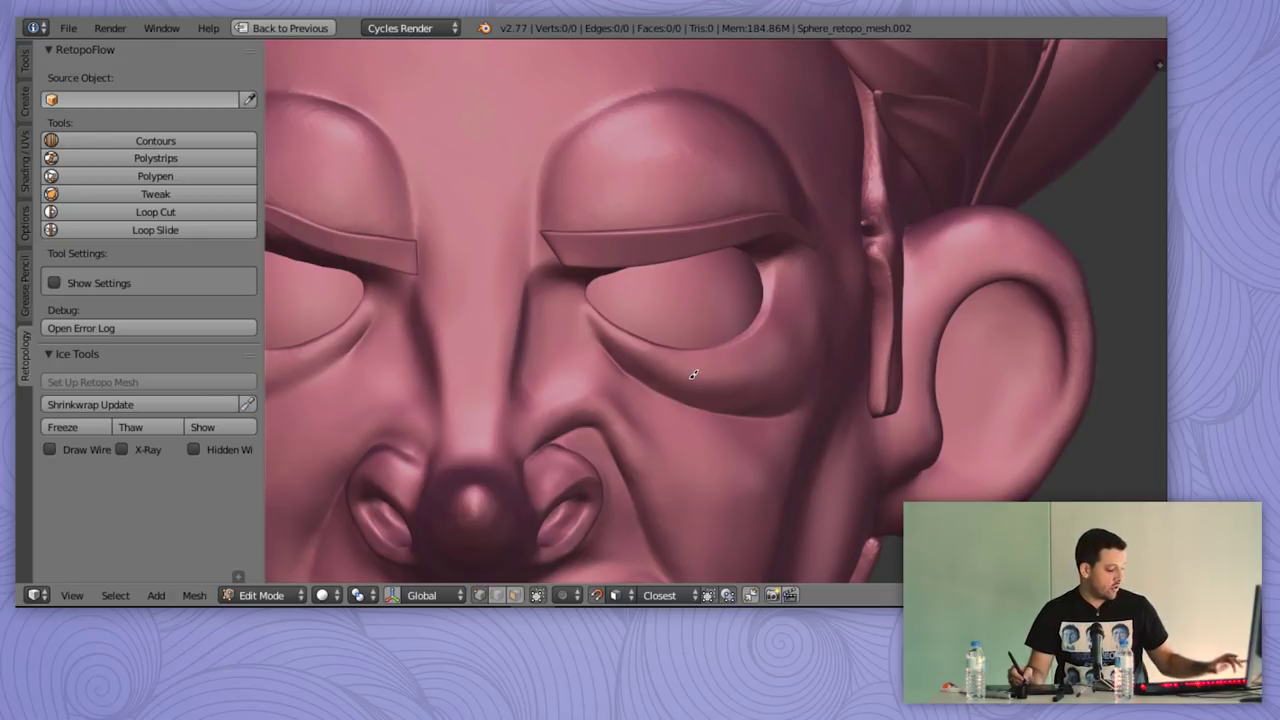
- Place the first retopology vertex beside the inner corner of the eye and inspect it up close on the sculpt
ctrl+click(594, 331)
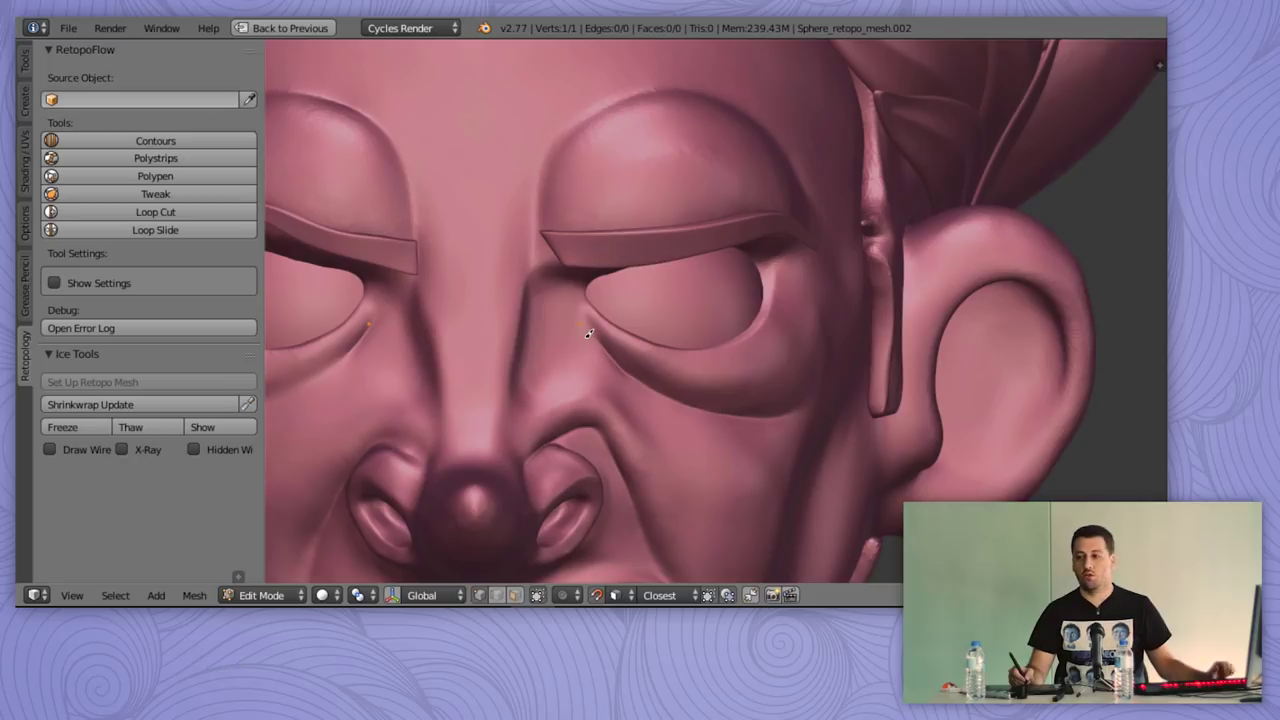
scroll(600, 318, up, 8)
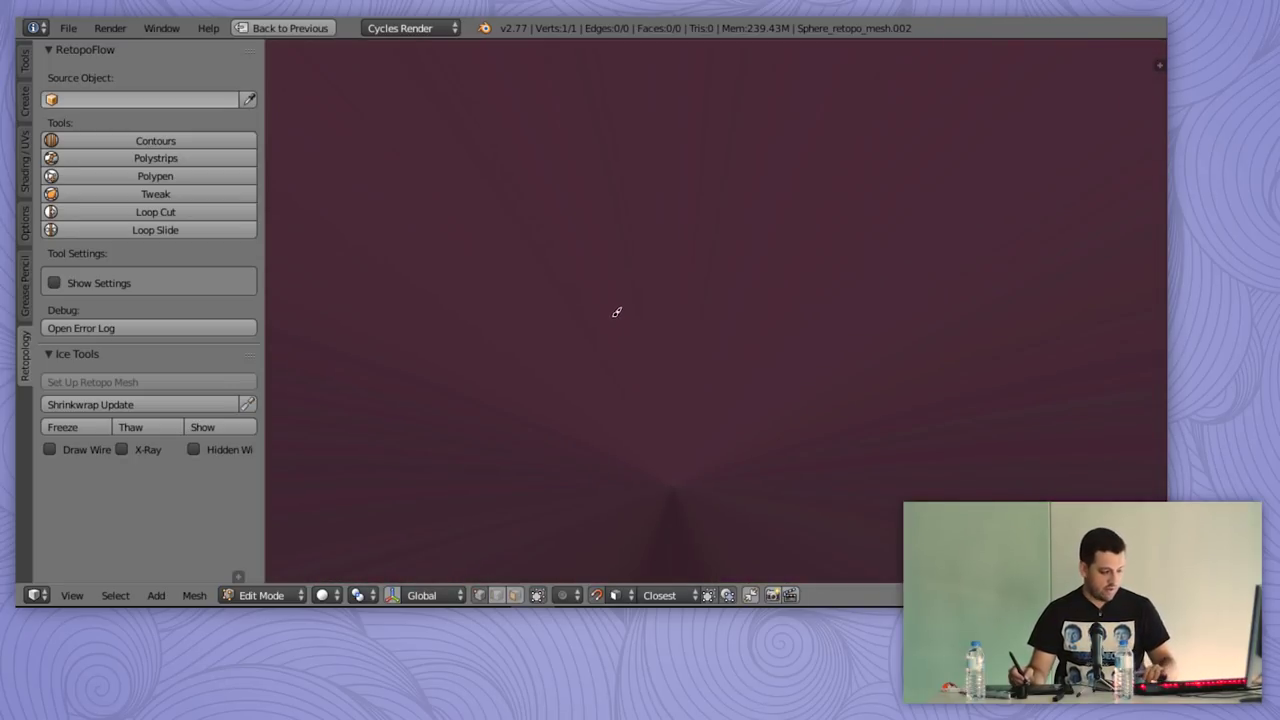
key(KP_5)
middle_drag(613, 305, 618, 233)
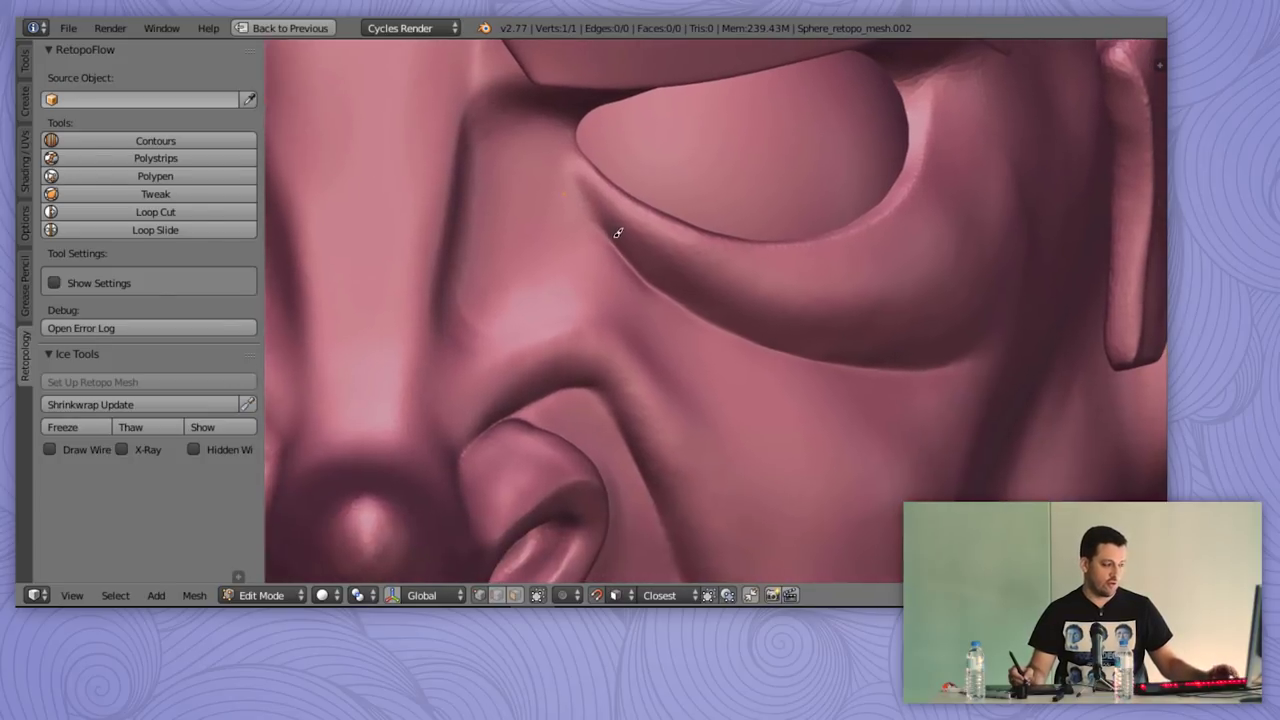
shift+middle_drag(433, 132, 406, 171)
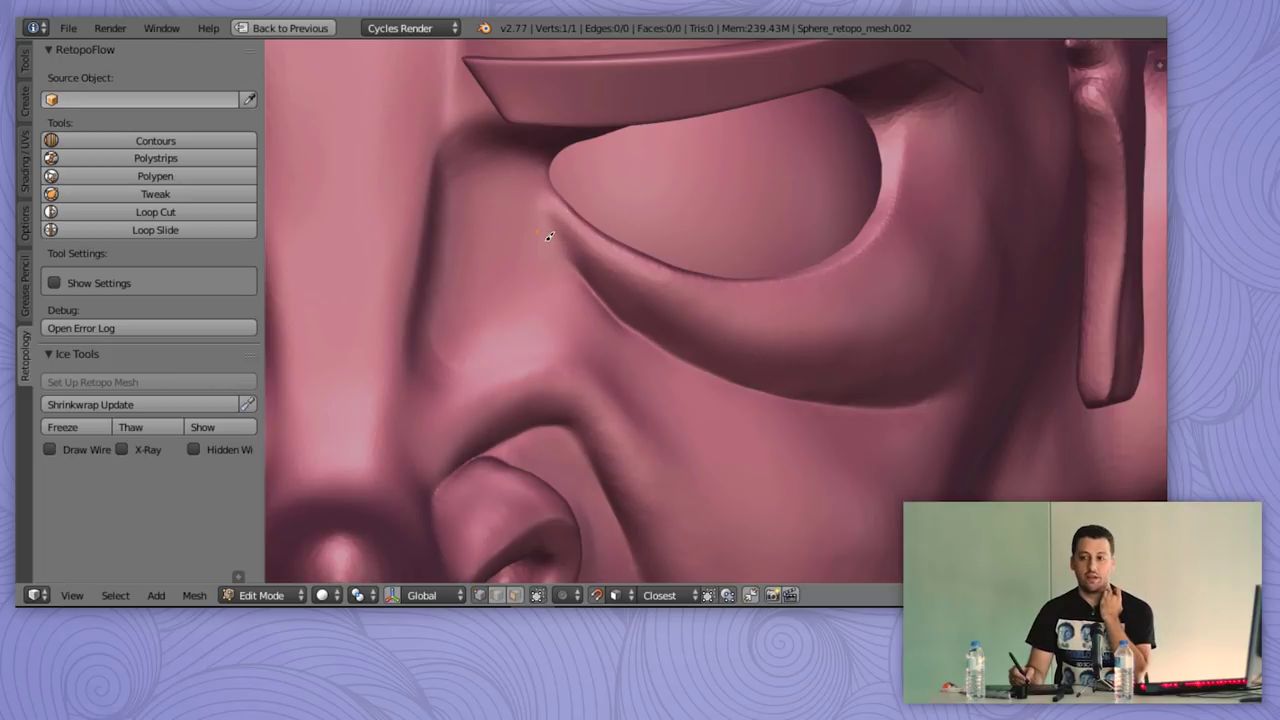
shift+middle_drag(680, 258, 653, 267)
shift+middle_drag(436, 165, 459, 170)
key(KP_5)
middle_drag(677, 268, 654, 272)
scroll(668, 268, down, 2)
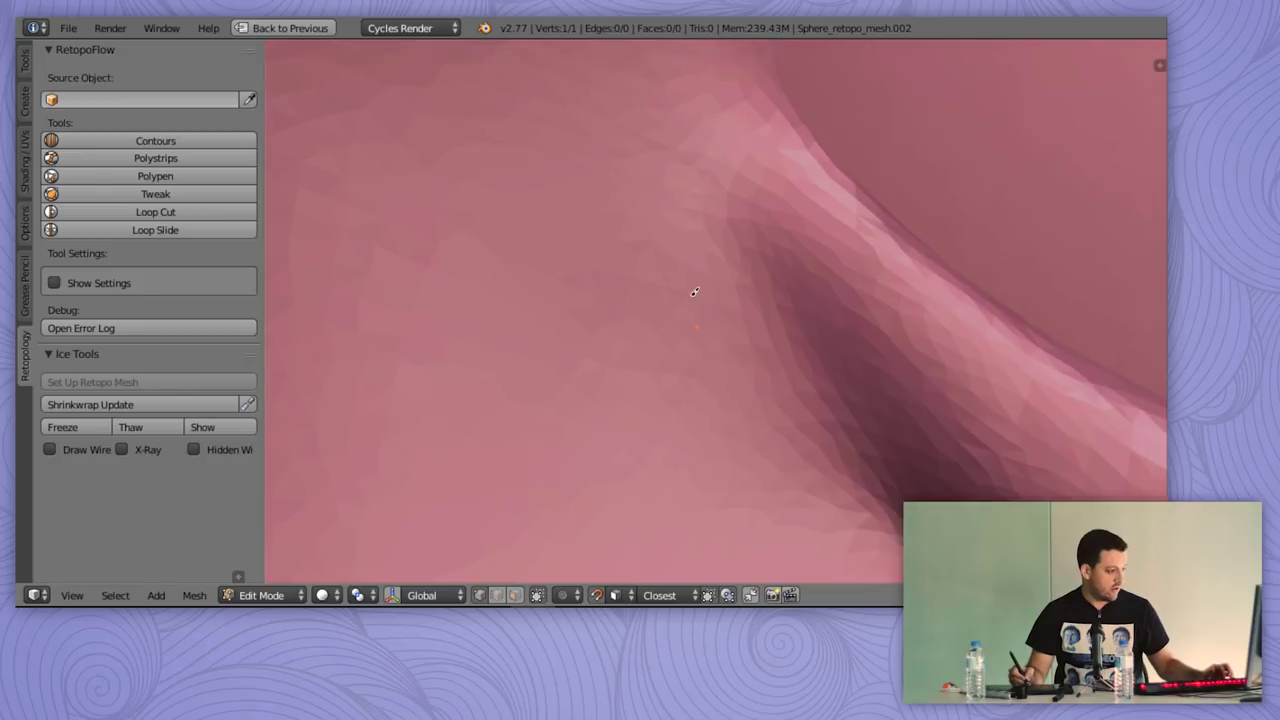
ctrl+middle_drag(697, 280, 697, 368)
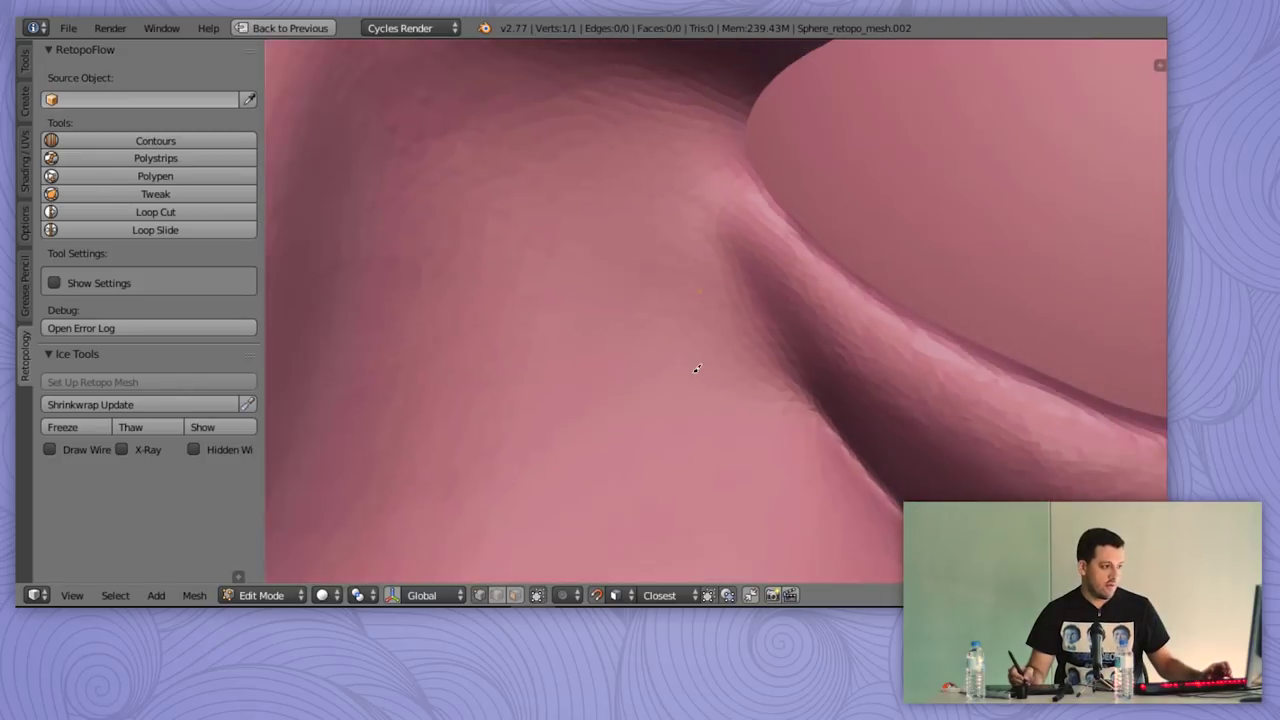
middle_drag(733, 318, 506, 220)
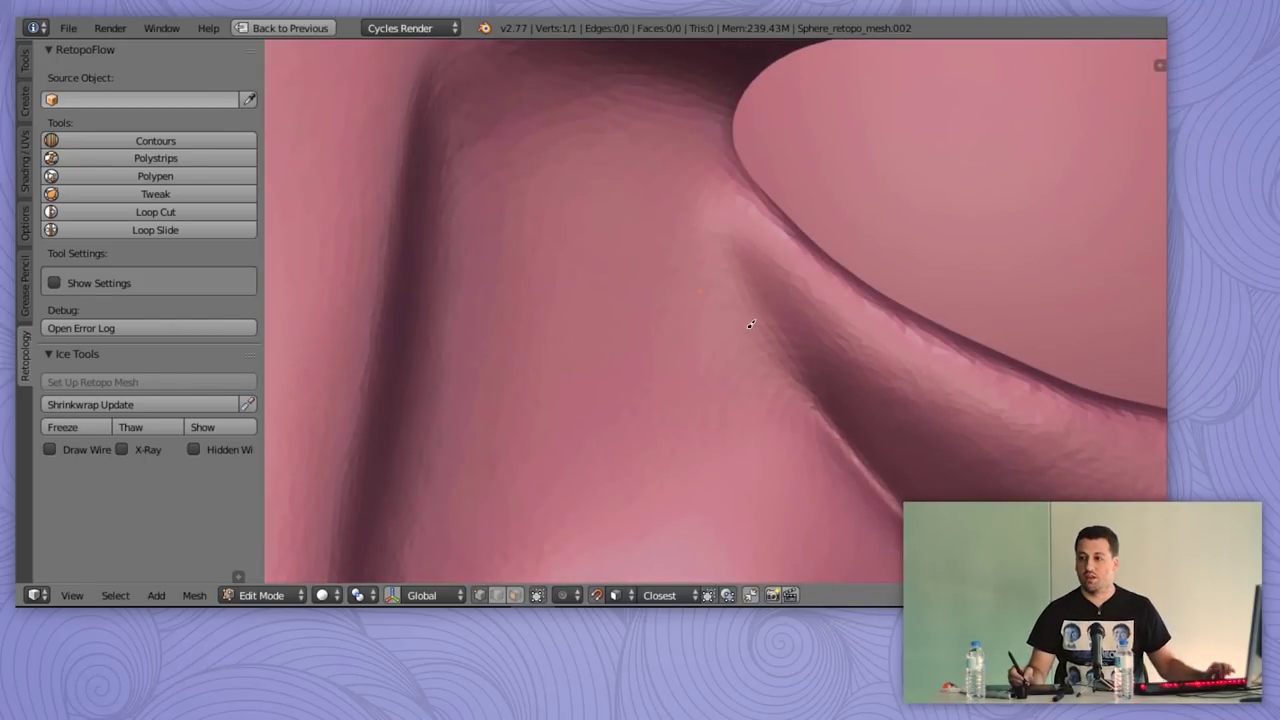
scroll(734, 350, down, 3)
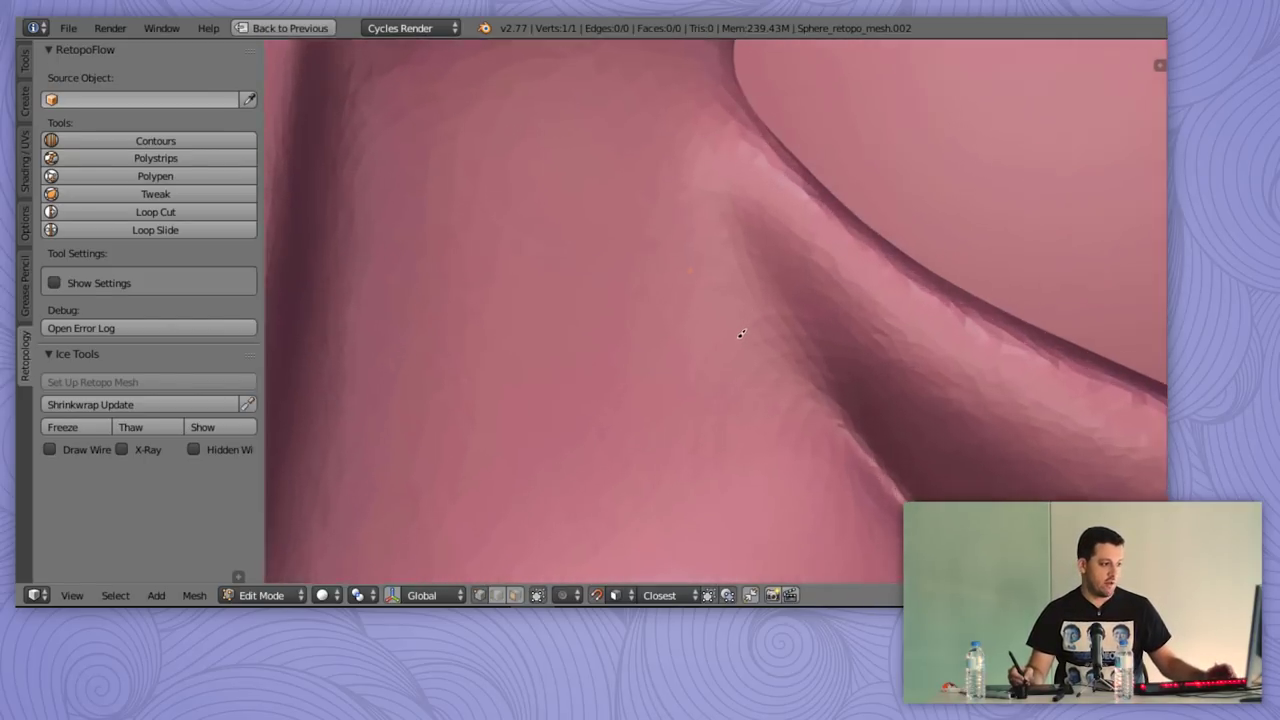
scroll(800, 380, down, 2)
scroll(789, 380, up, 2)
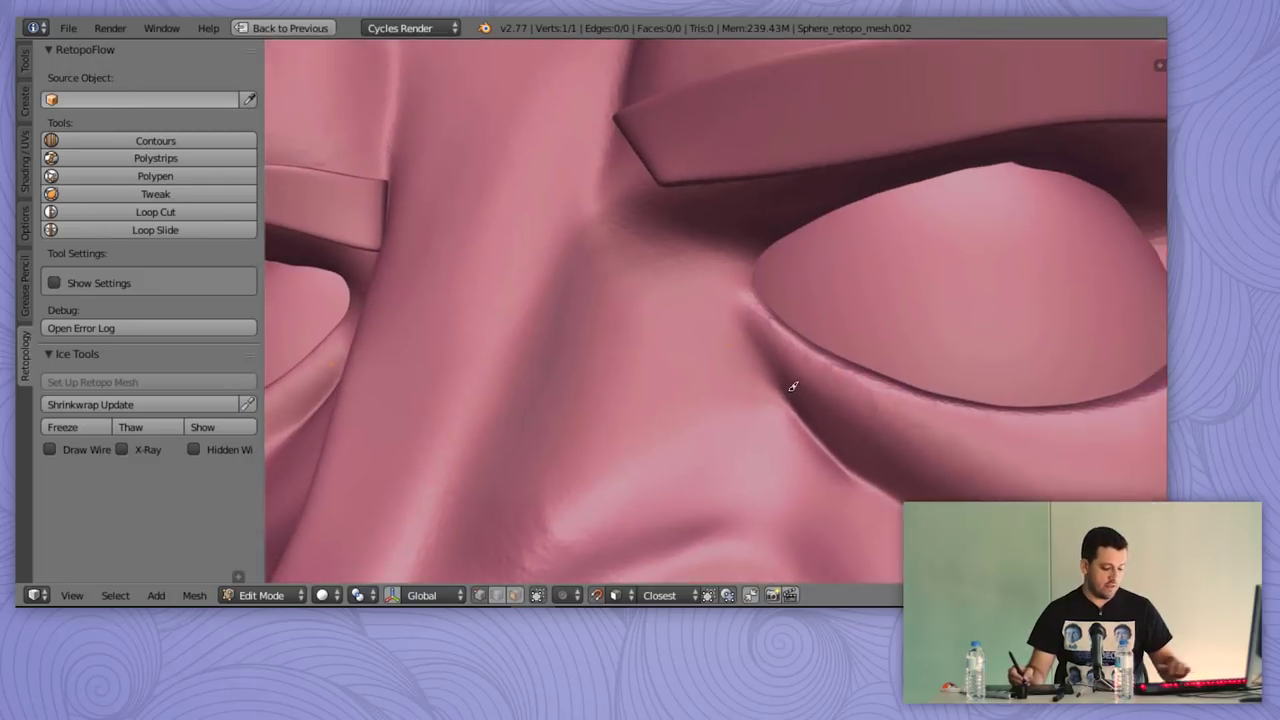
scroll(786, 380, up, 2)
scroll(735, 374, up, 1)
middle_drag(739, 375, 560, 249)
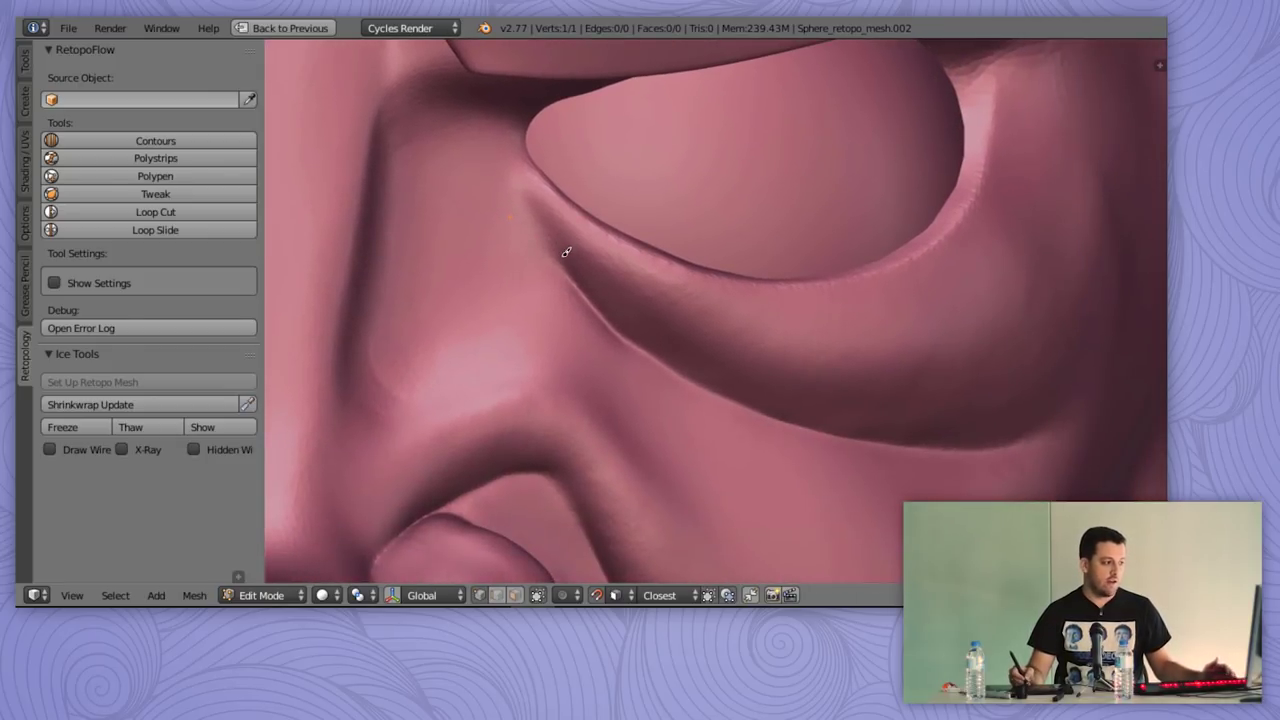
- Extend the vertex chain with seven points along the crease under the eye bag to its lower outer corner
click(578, 290)
click(630, 347)
click(699, 386)
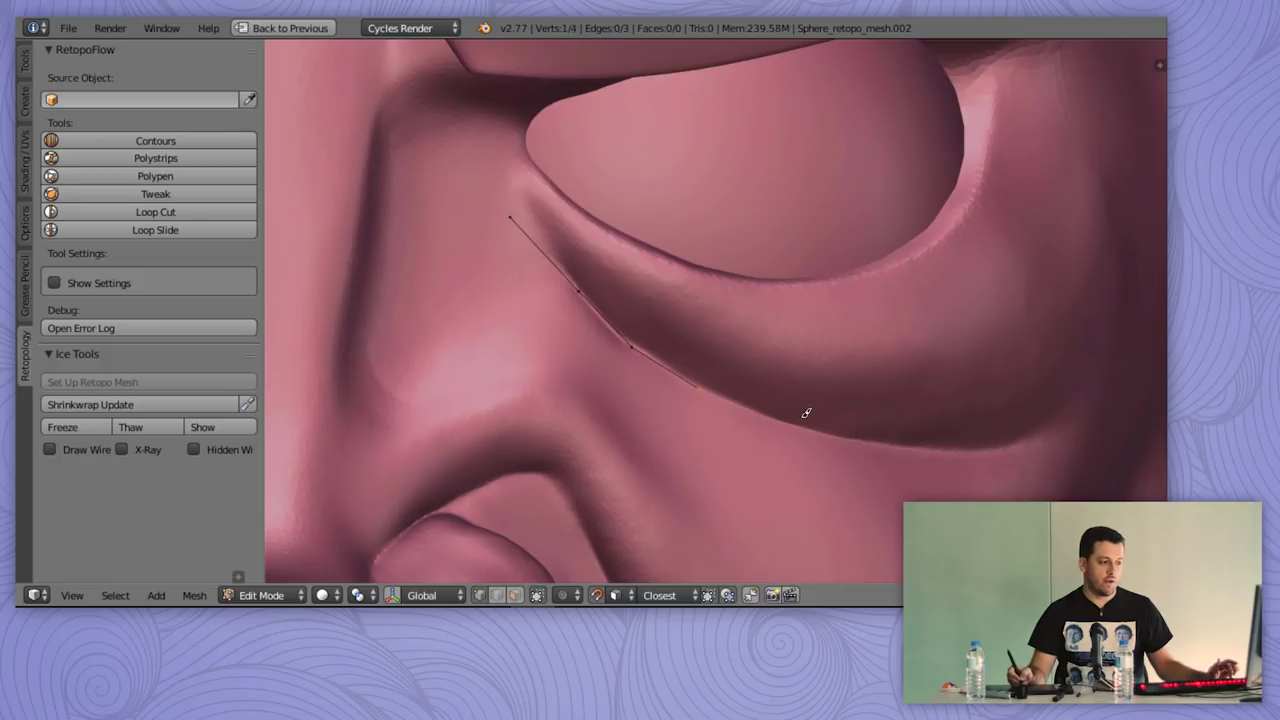
click(791, 424)
click(861, 440)
click(963, 452)
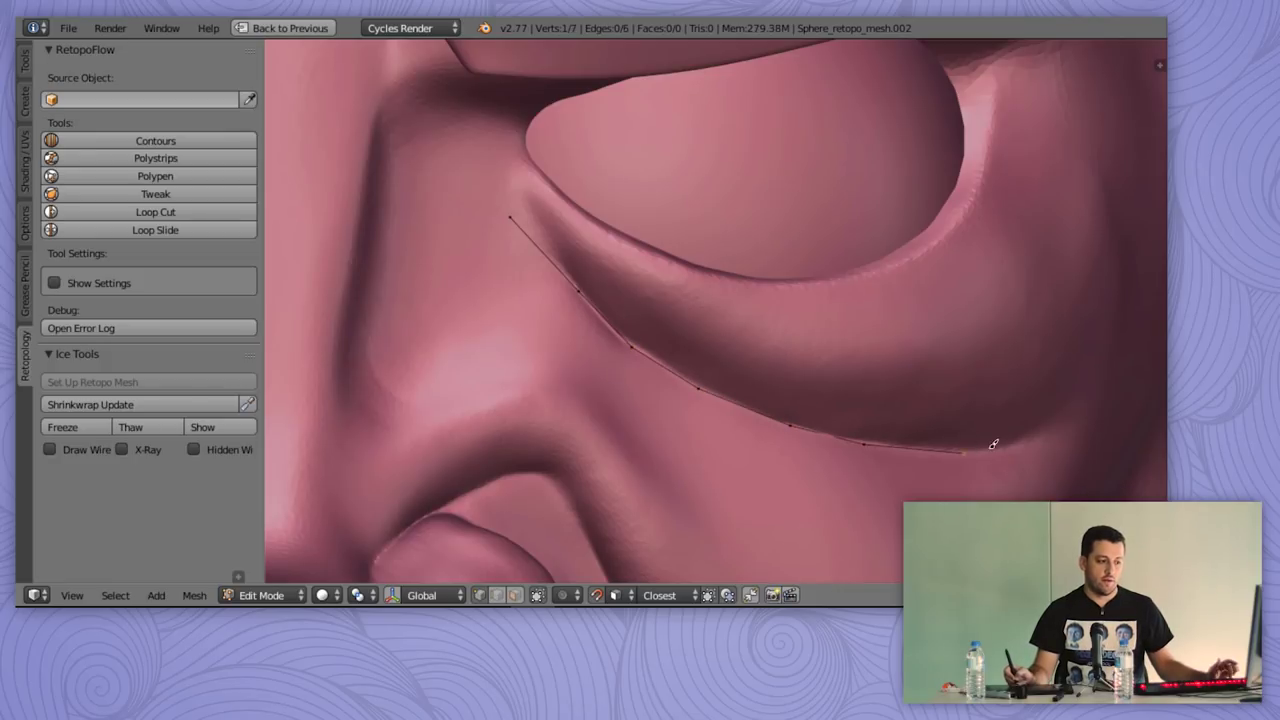
click(1033, 439)
- Continue the vertex chain with five points up the outer side of the eye to the tip of the eyelid
click(1072, 372)
ctrl+click(1085, 272)
ctrl+click(1085, 196)
middle_drag(1083, 138, 1054, 177)
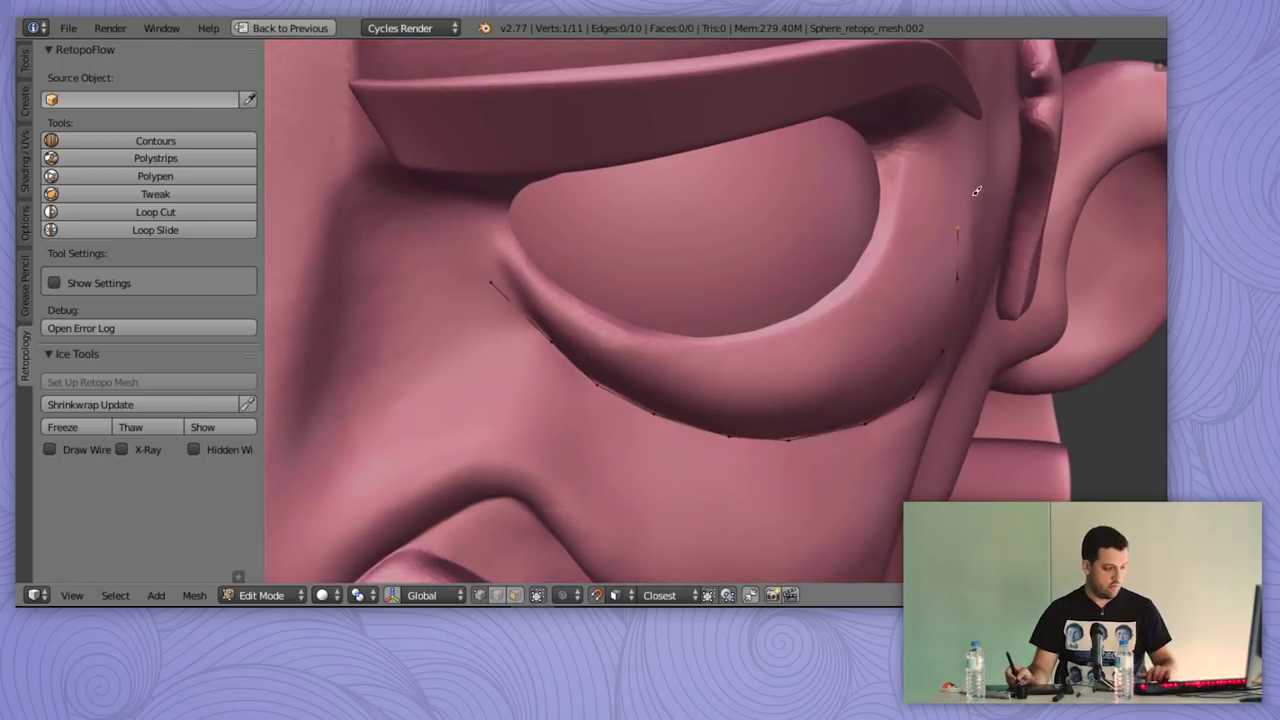
middle_drag(972, 191, 938, 232)
shift+middle_drag(840, 362, 741, 377)
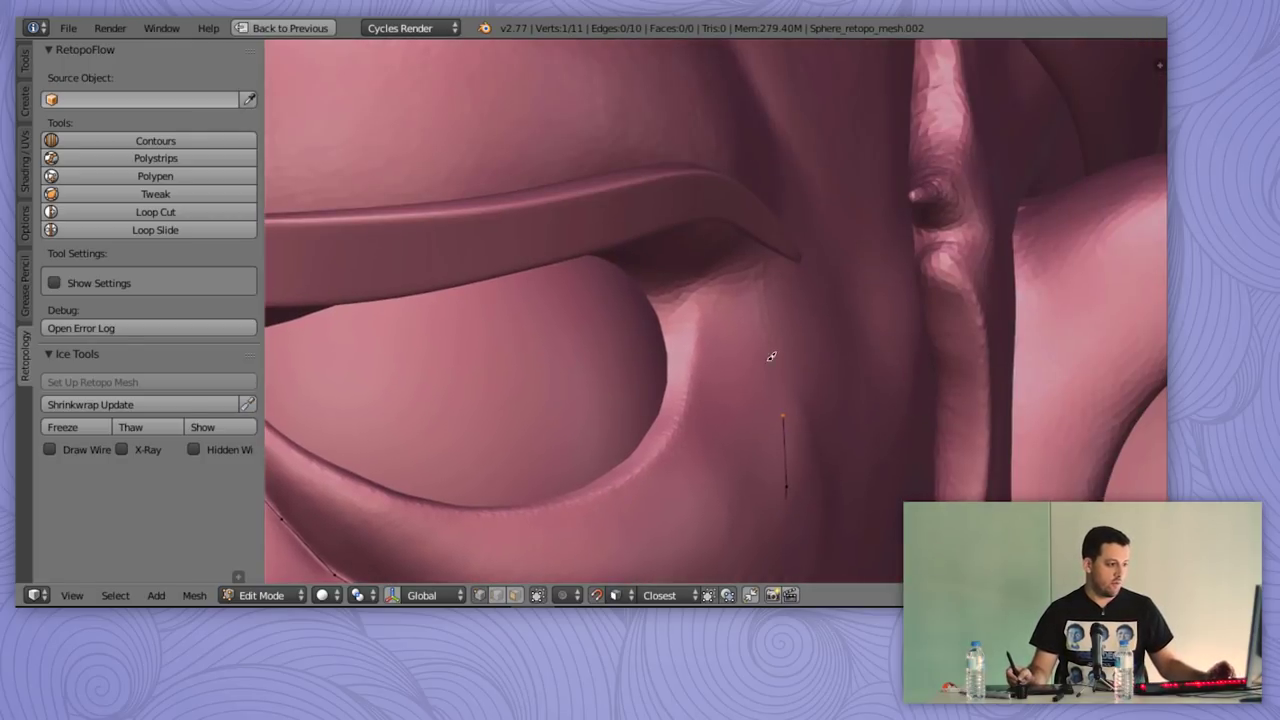
click(779, 338)
click(774, 276)
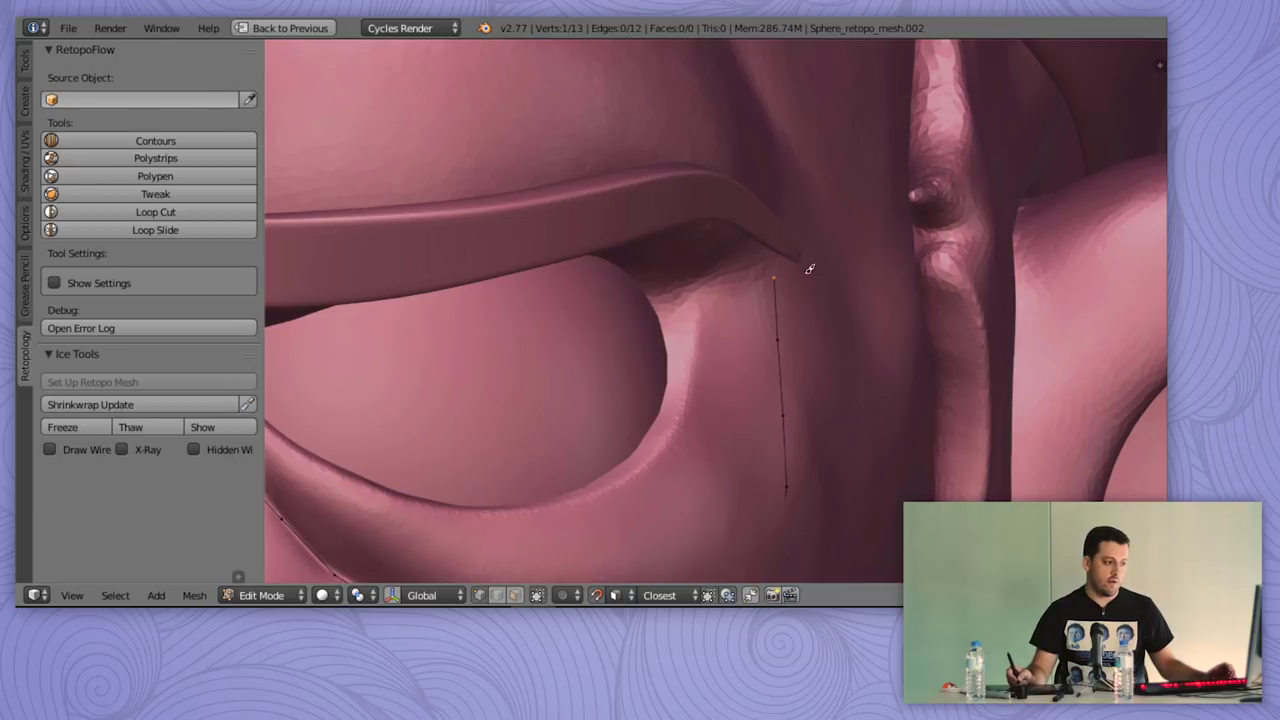
- Select the whole linked chain in edge mode, then extrude it and scale it outward to about 1.18 to form a face strip
shift+middle_drag(783, 305, 791, 171)
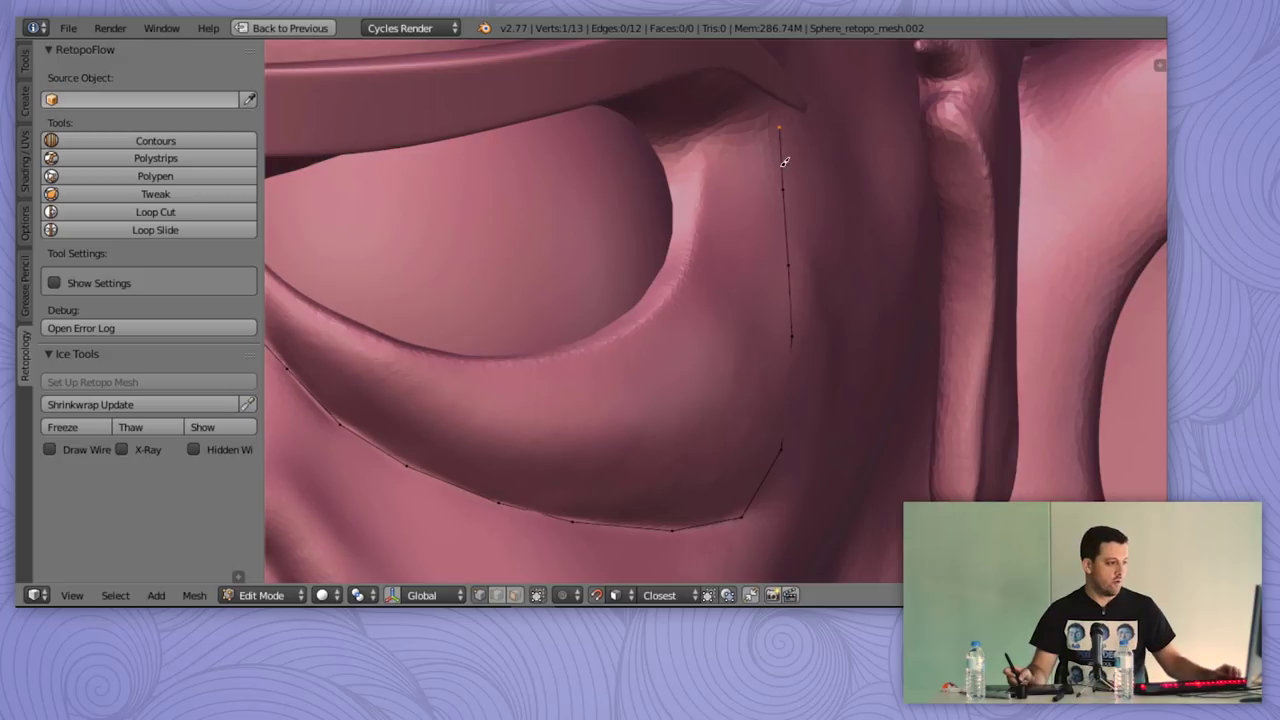
key(ctrl+Tab)
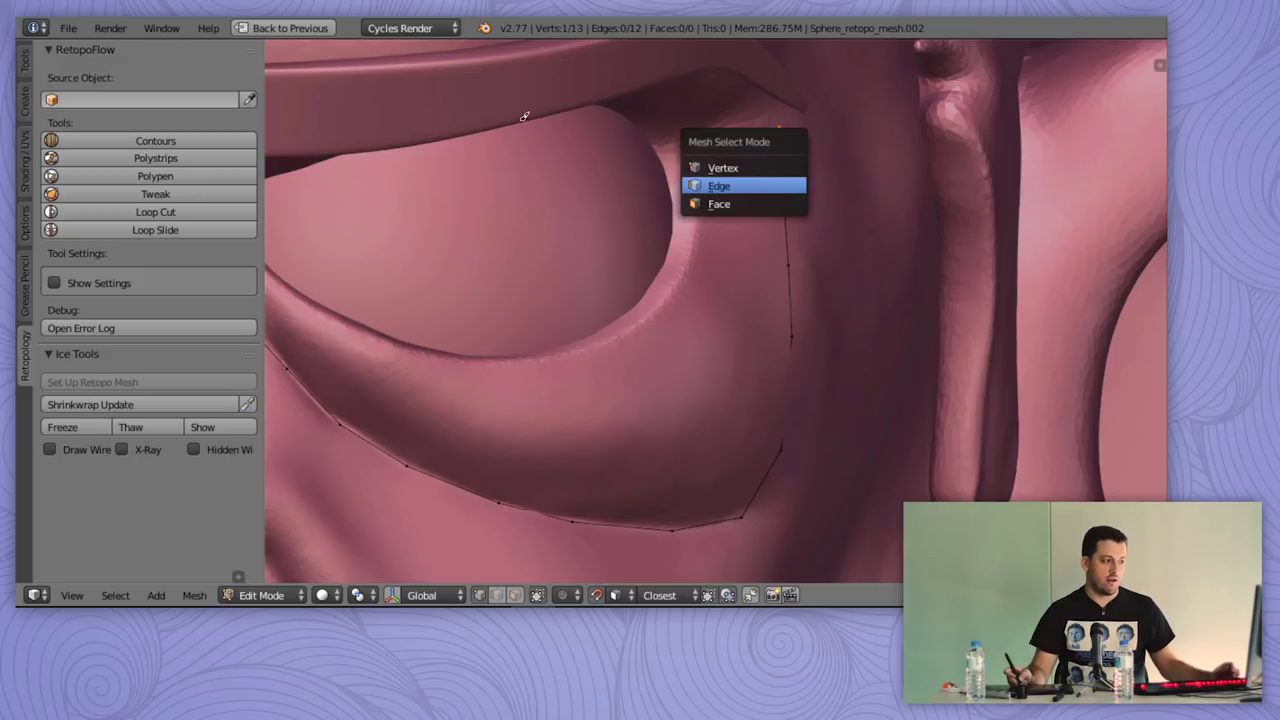
click(780, 183)
click(786, 161)
key(ctrl+l)
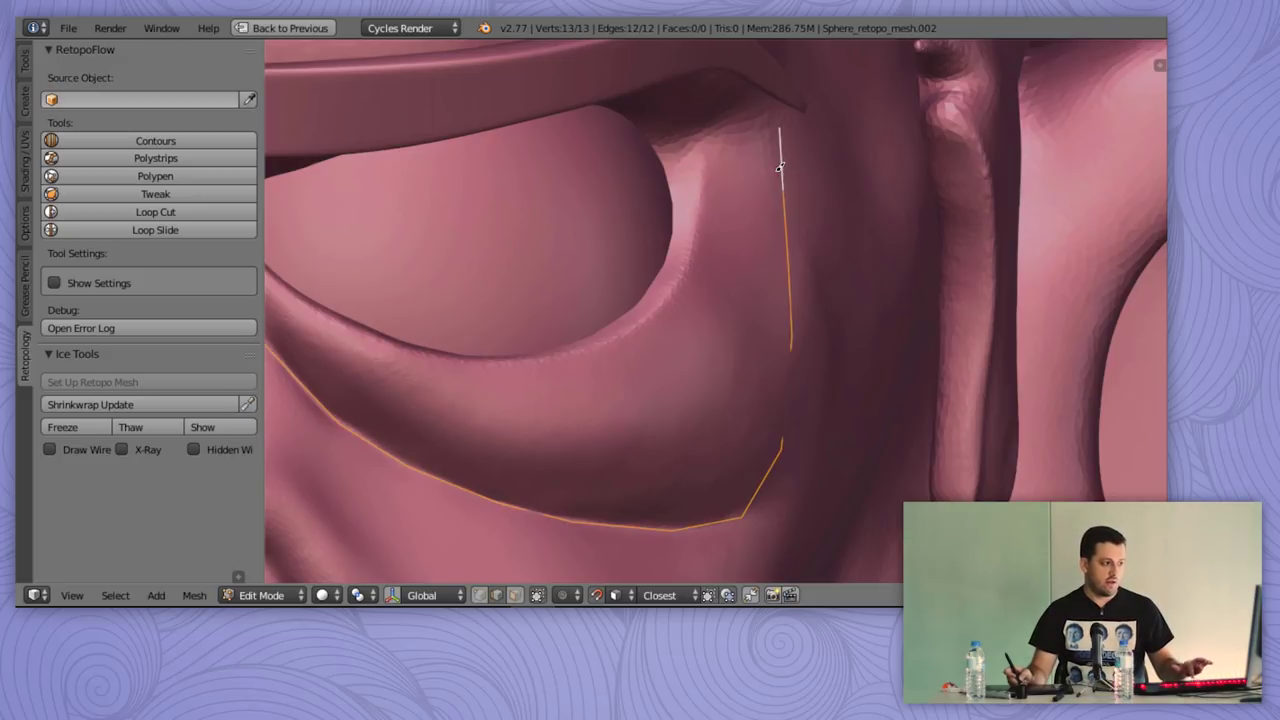
ctrl+middle_drag(700, 305, 730, 318)
key(e)
key(s)
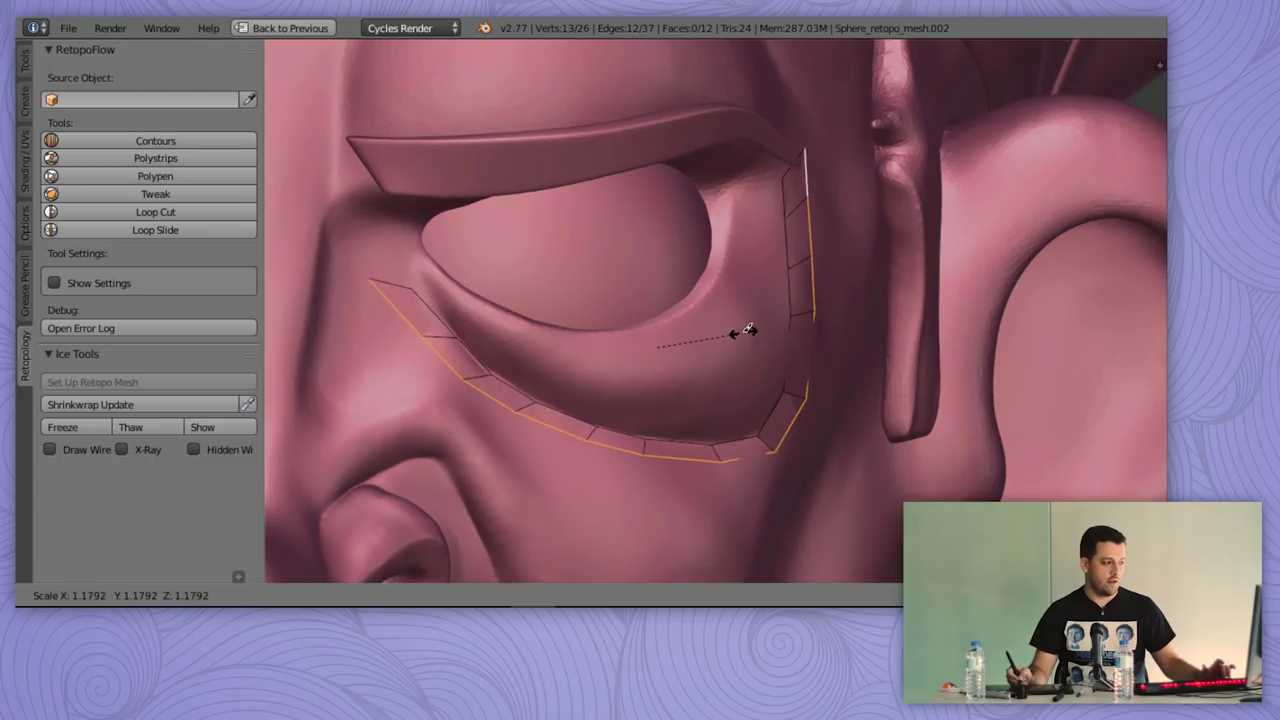
click(752, 333)
middle_drag(751, 334, 681, 342)
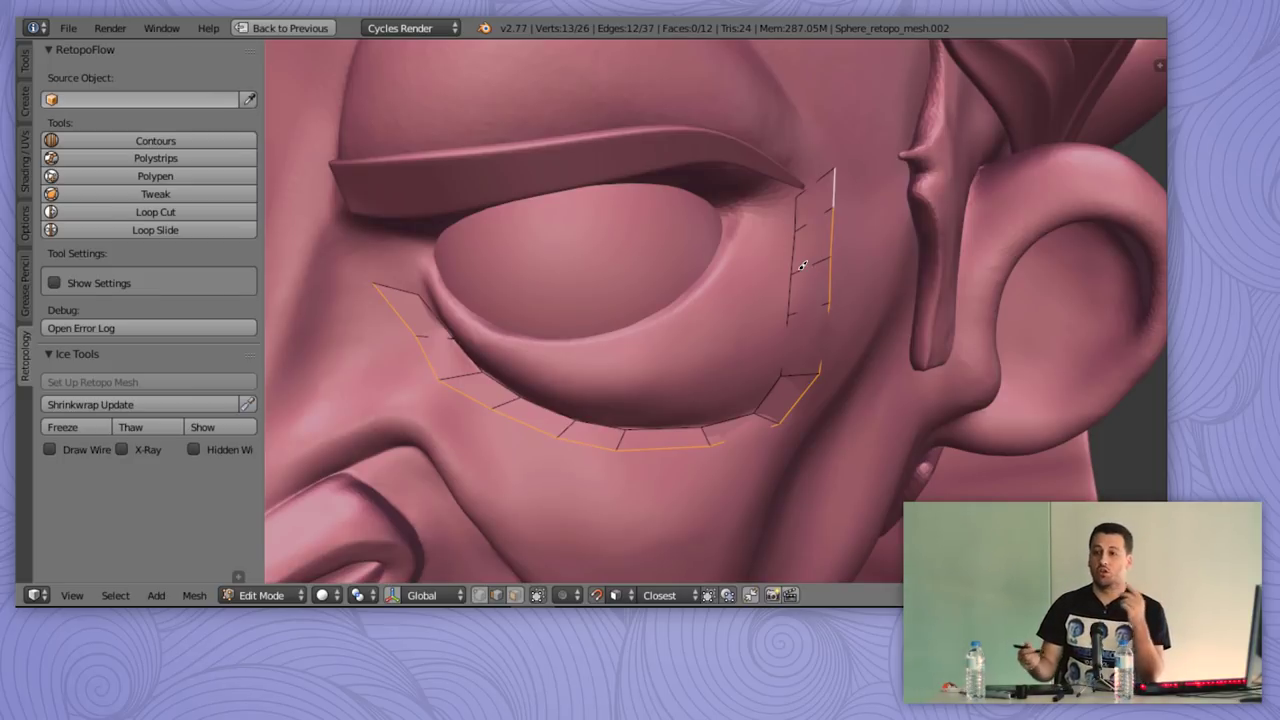
- Show the 3D view's properties at the viewport clipping settings
key(n)
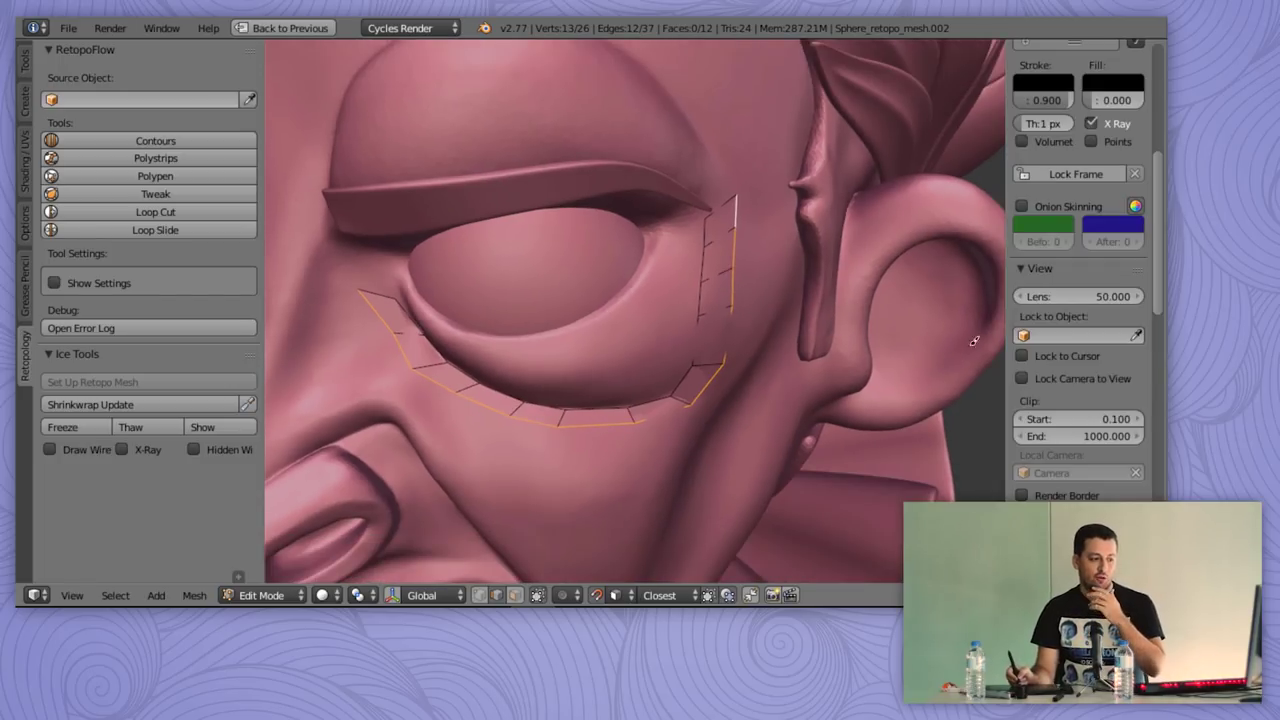
scroll(1117, 393, down, 6)
scroll(1056, 157, down, 1)
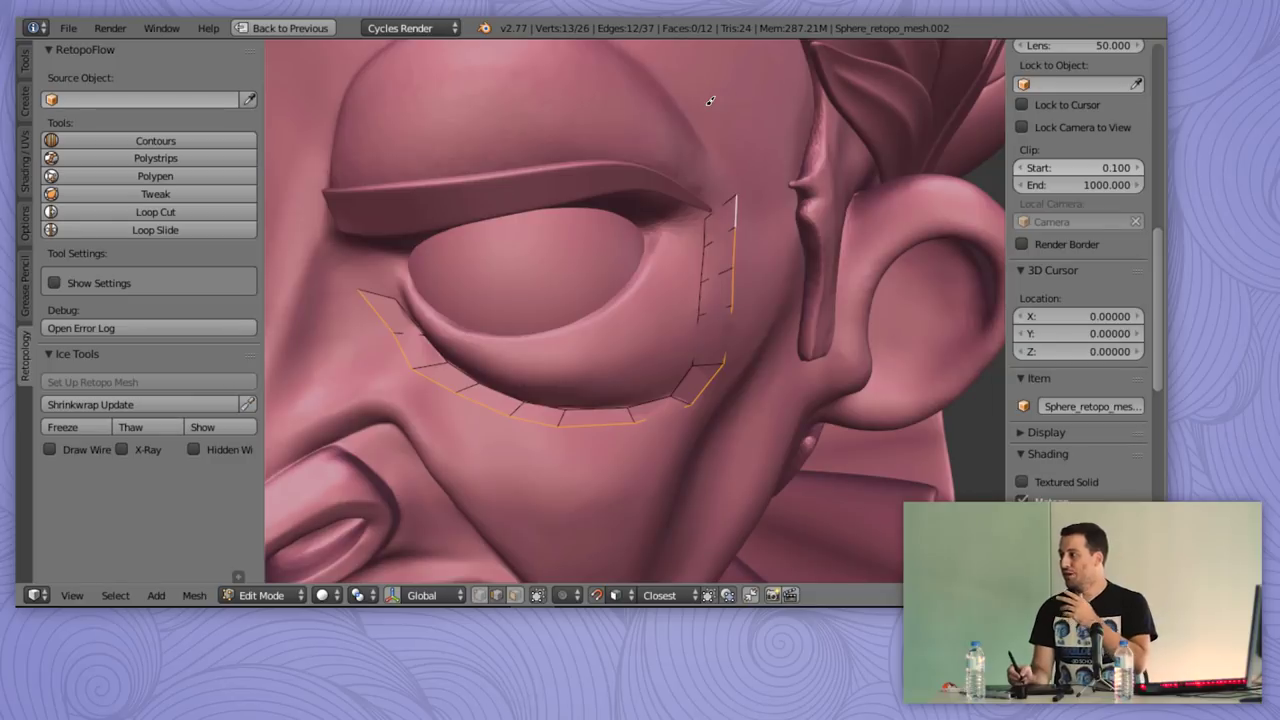
click(1114, 166)
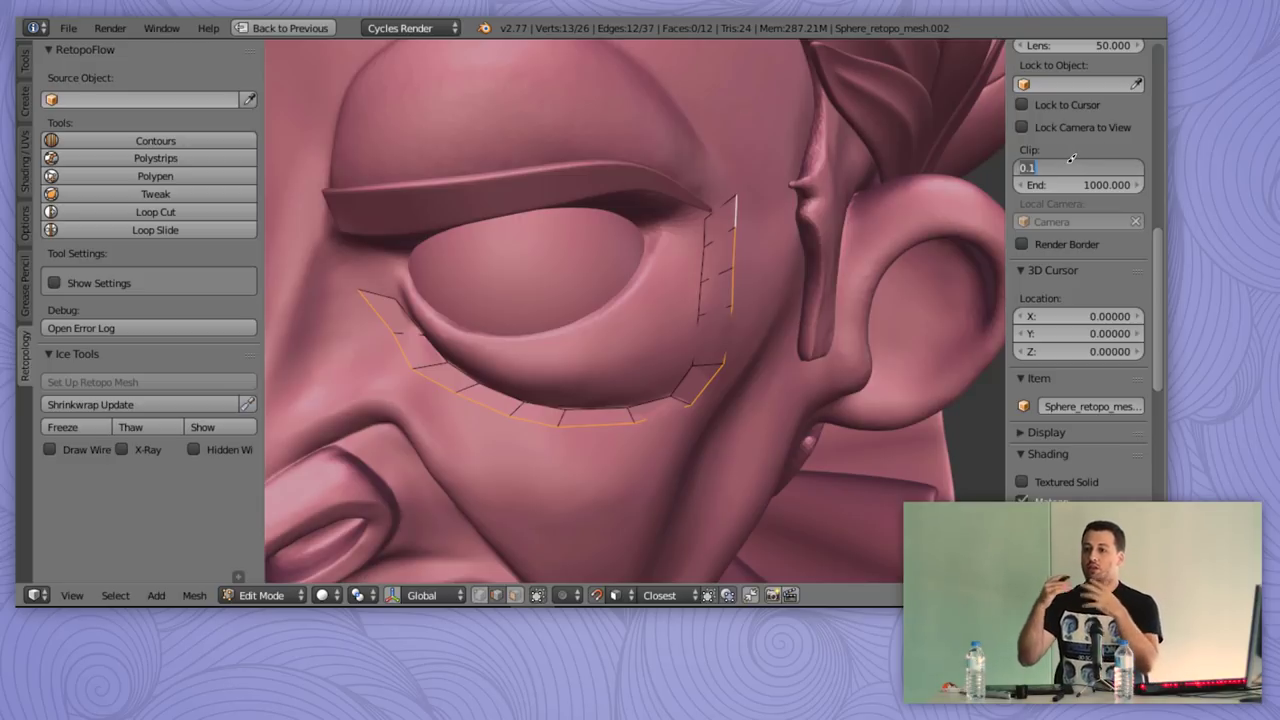
text(0)
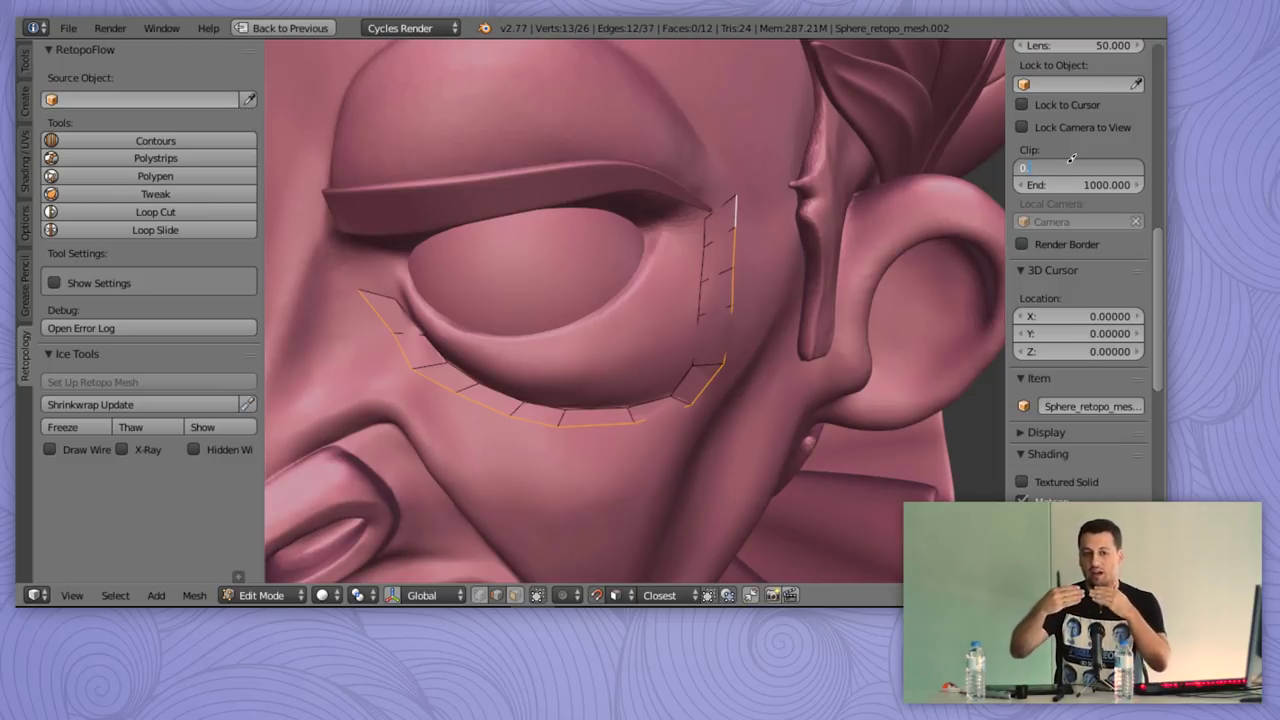
key(Escape)
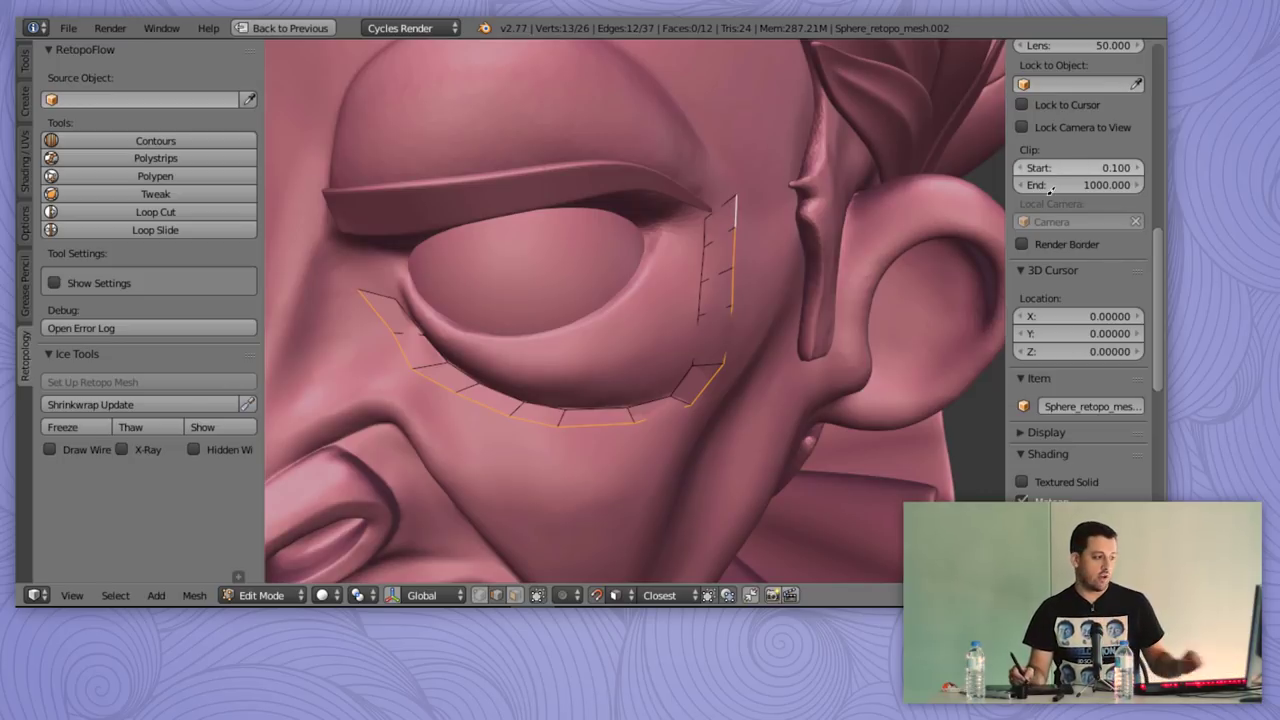
- Set the viewport's clip start to 0.05
middle_drag(555, 330, 605, 158)
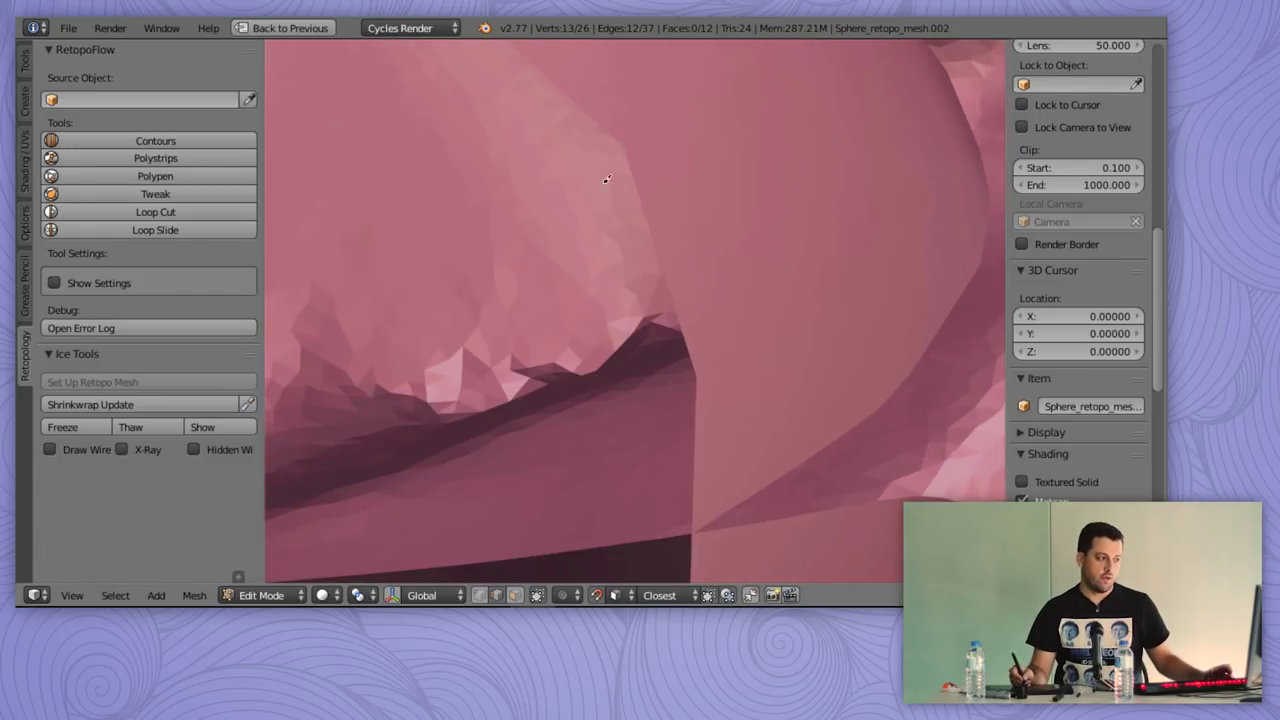
scroll(607, 179, down, 3)
click(1095, 168)
text(0)
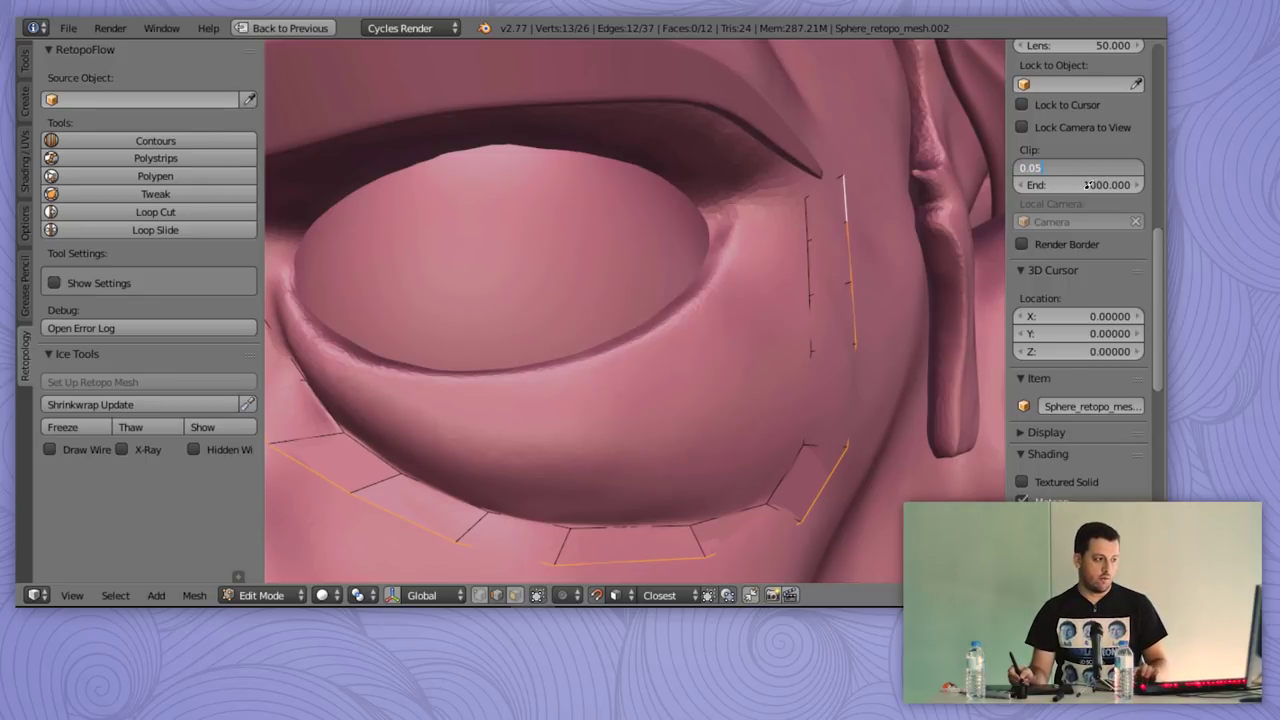
text(.05)
key(Return)
- Set the viewport's clip start to 0.01 and hide the view properties
click(1087, 166)
text(0.01)
key(Return)
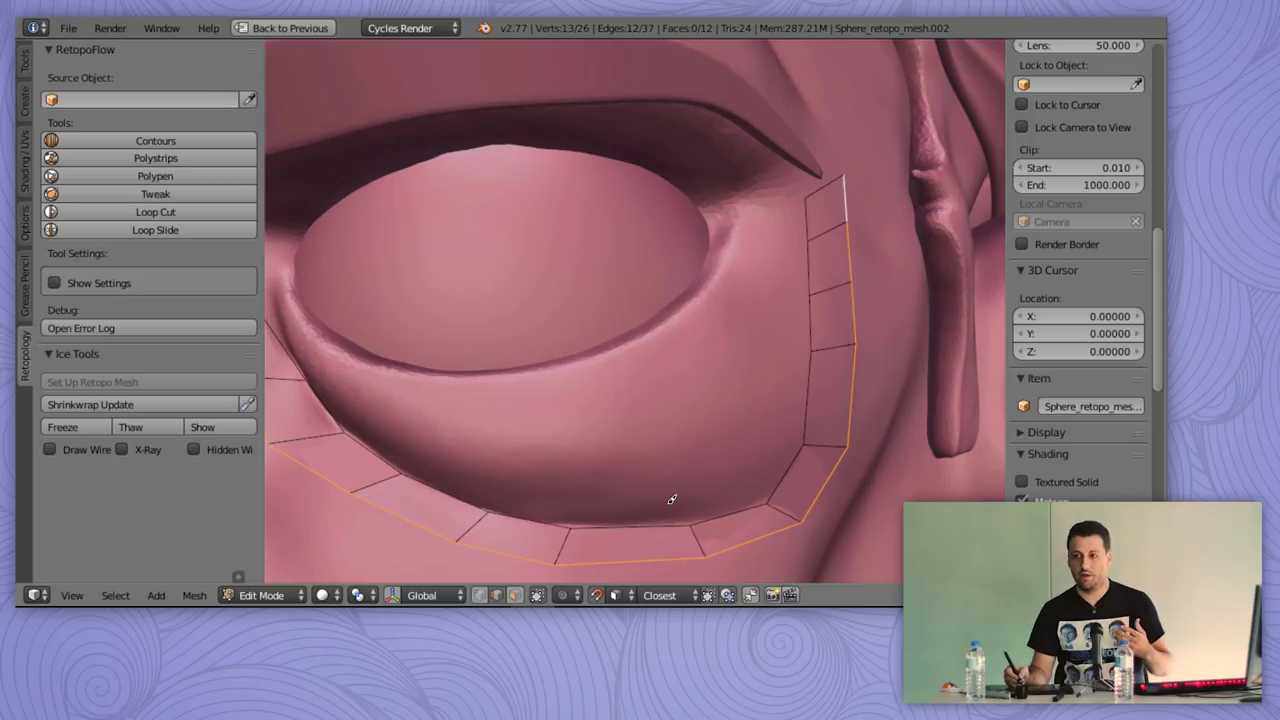
middle_drag(735, 449, 817, 306)
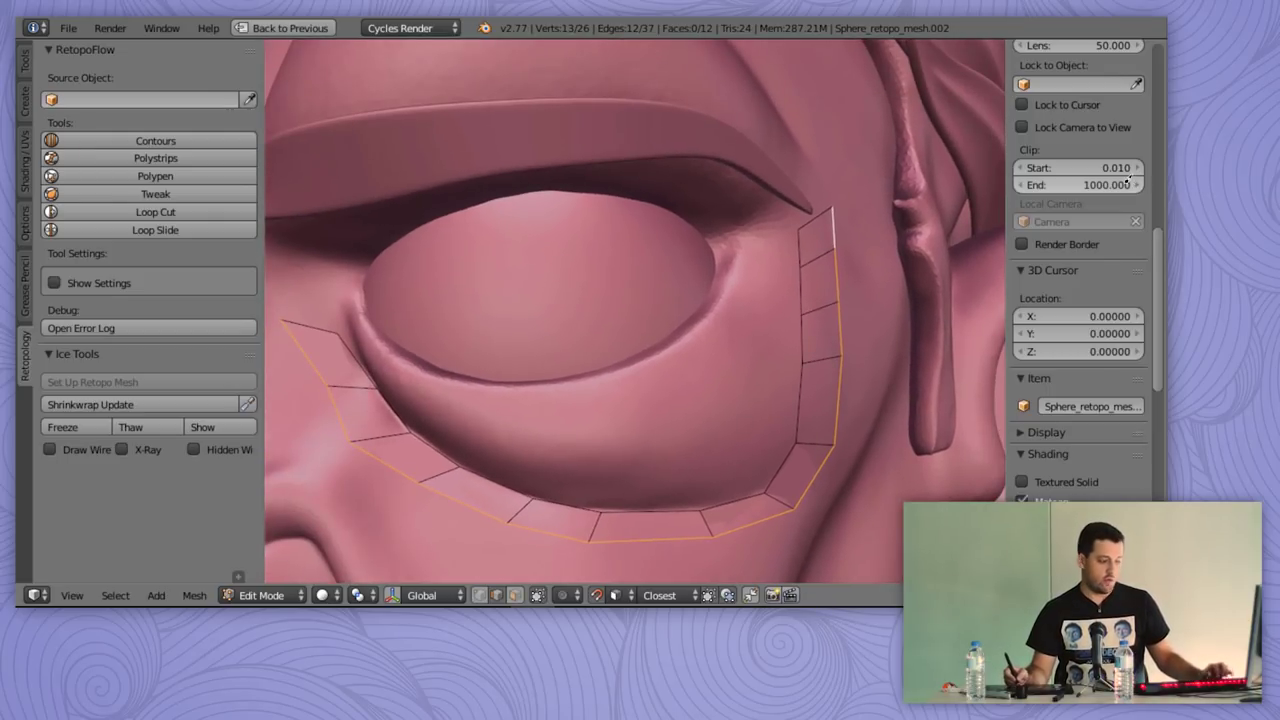
key(n)
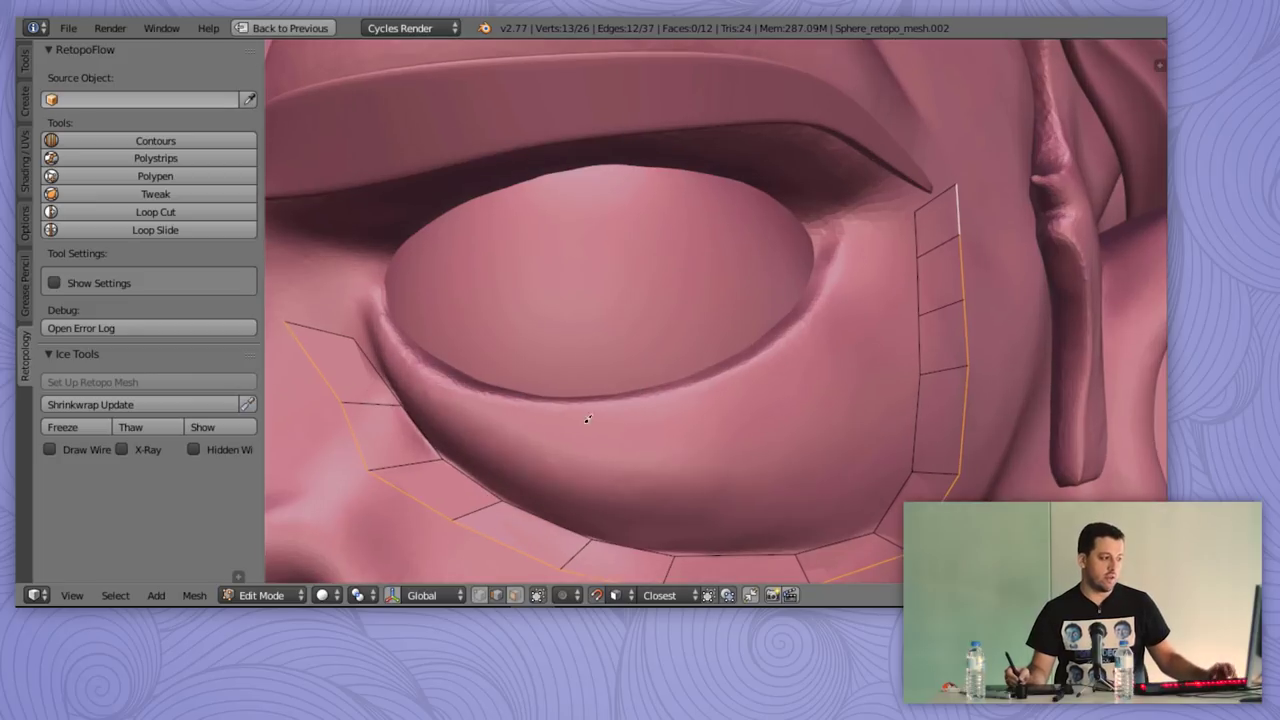
- From the front view, scale the outer edges of the face strip slightly wider along the X axis
ctrl+middle_drag(598, 430, 613, 460)
key(KP_1)
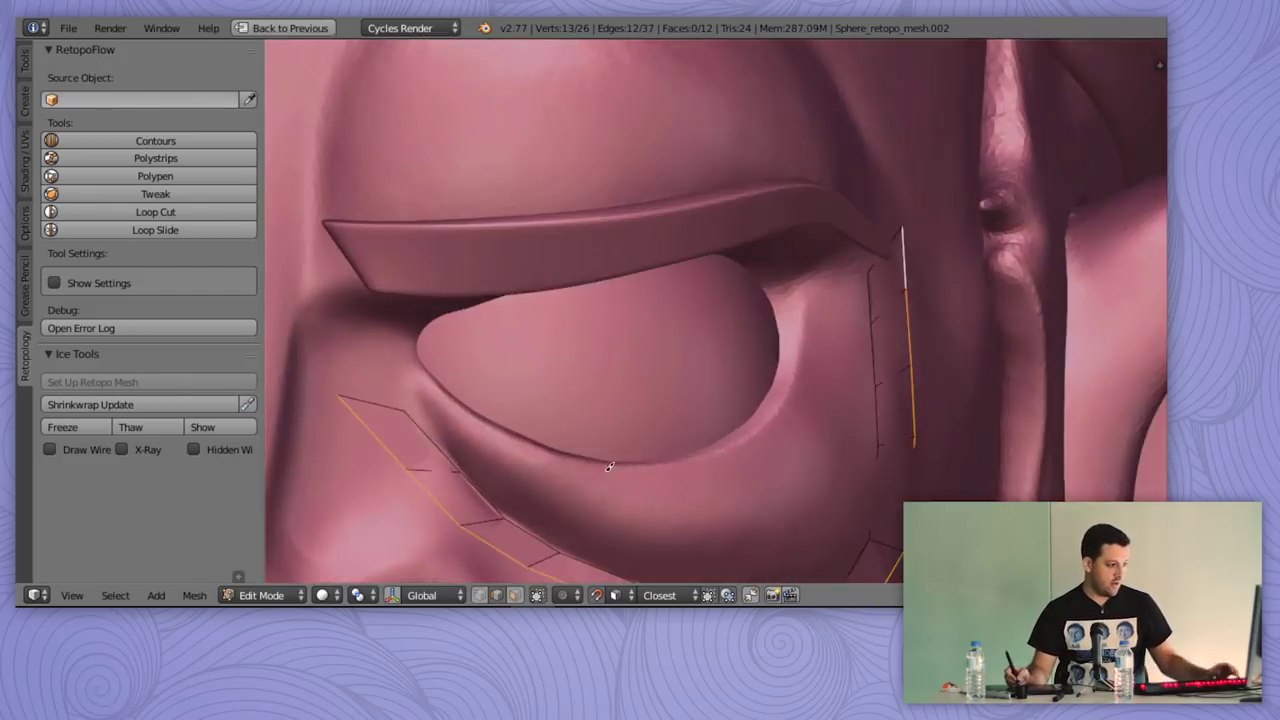
key(KP_6)
key(KP_6)
key(KP_6)
key(s)
key(x)
click(731, 308)
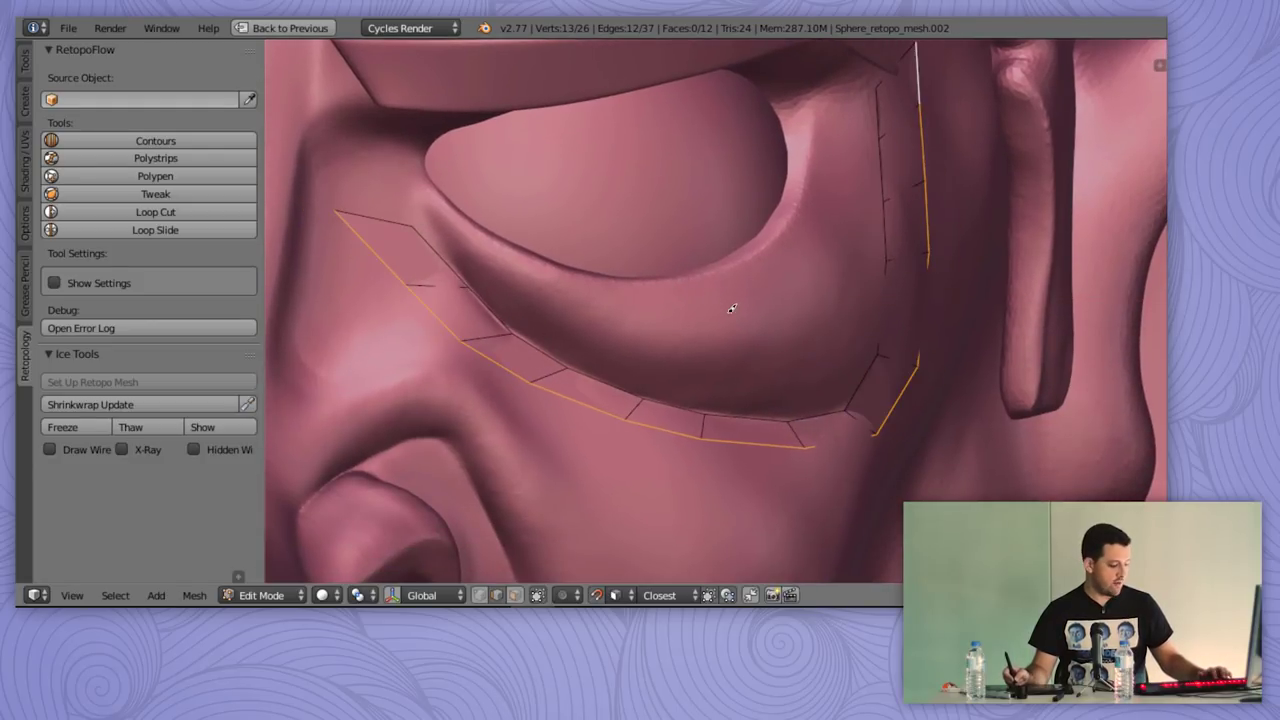
- Move the selected outer edges of the under-eye face strip slightly down the cheek
key(g)
click(740, 343)
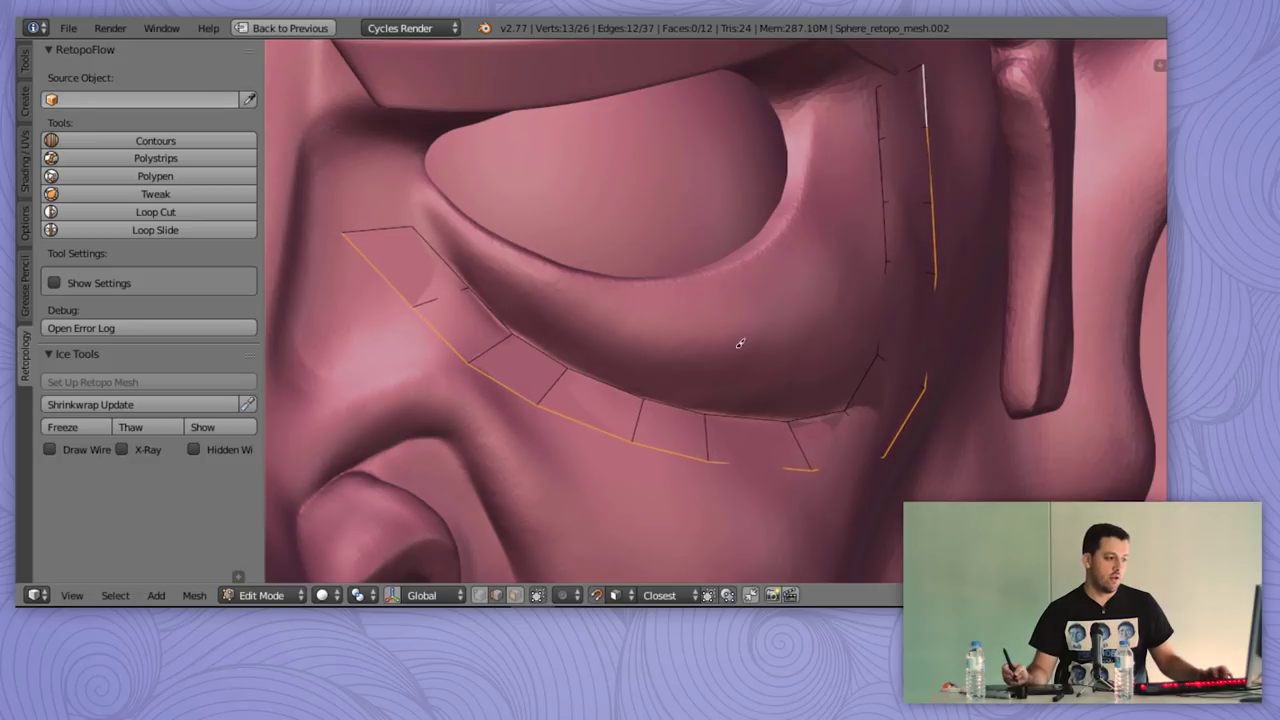
ctrl+middle_drag(633, 443, 680, 402)
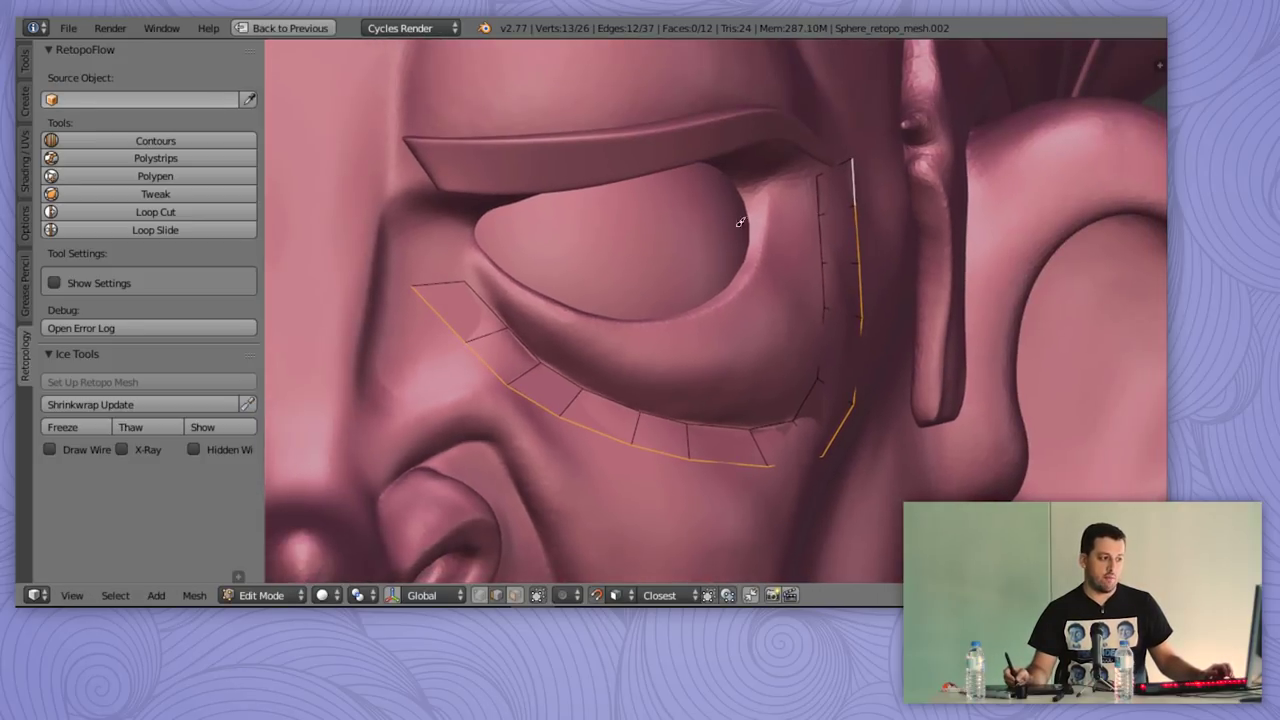
- Duplicate a single vertex from the under-eye strip's lower edge and place the copy at the top of the nostril wing
key(ctrl+Tab)
click(512, 336)
right_click(558, 414)
middle_drag(580, 448, 609, 282)
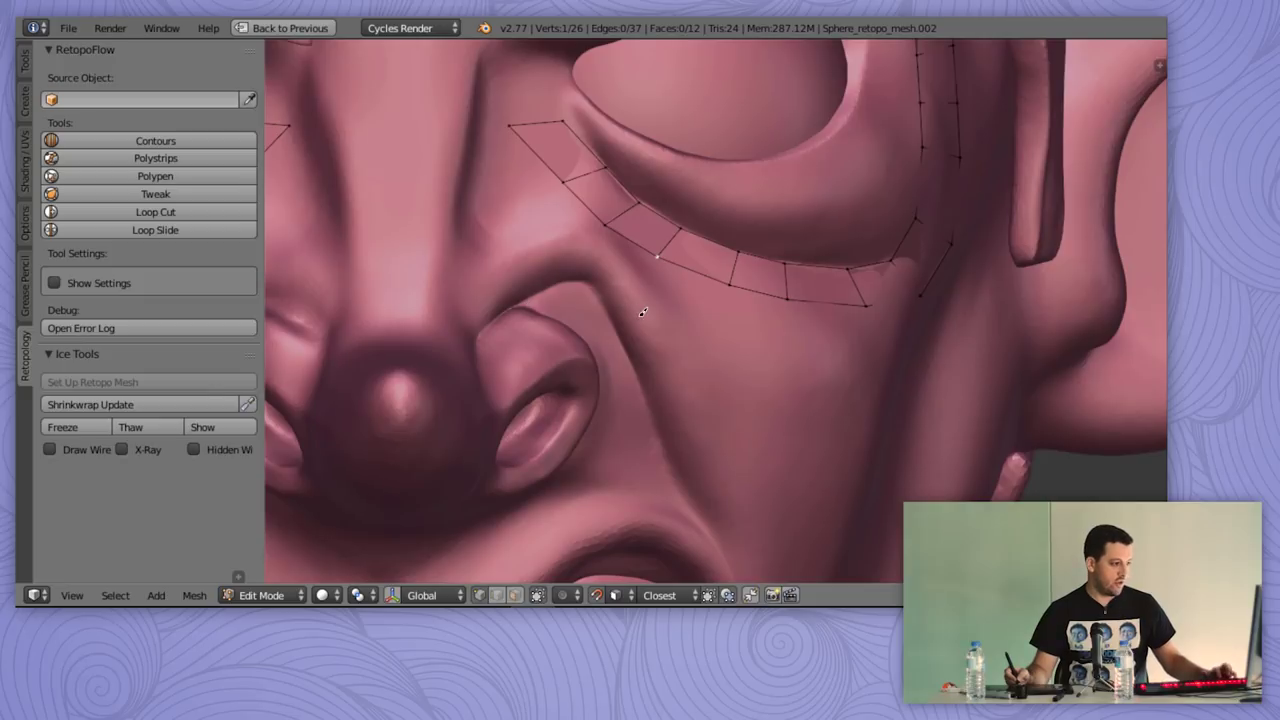
key(shift+d)
click(533, 322)
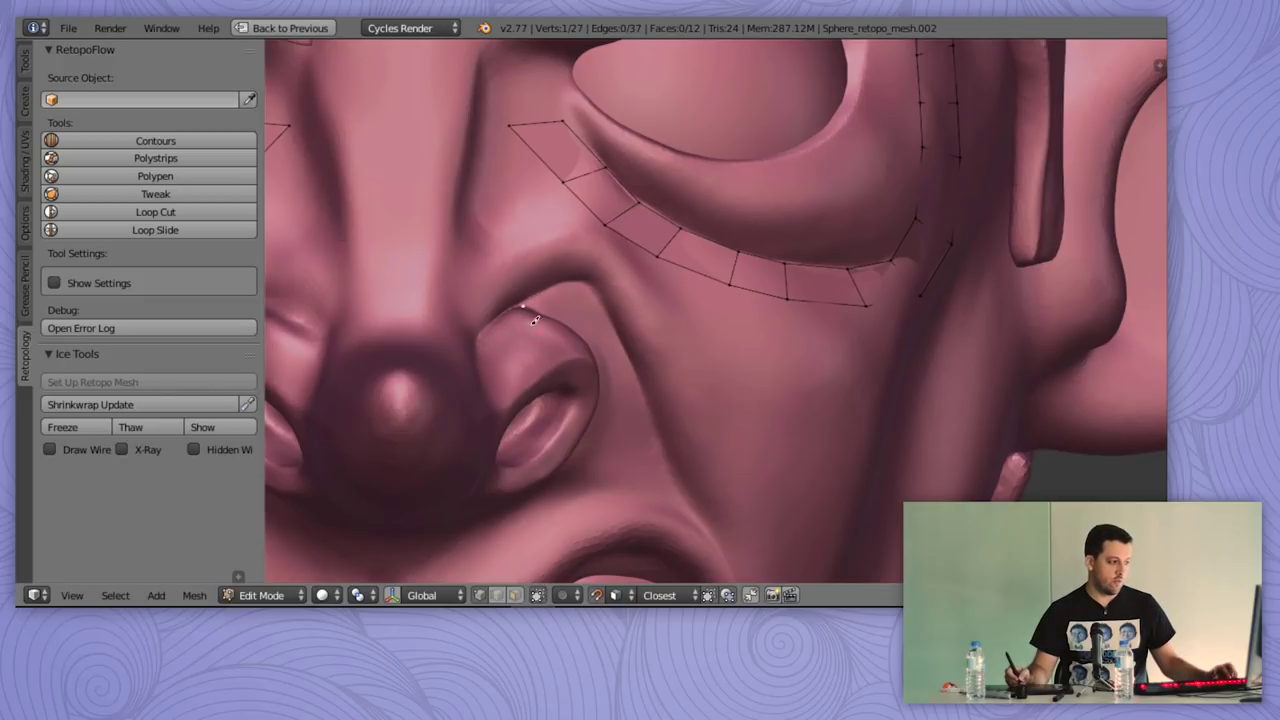
- Extrude a chain of vertices from the nostril wing over the fold and down the smile line towards the mouth
ctrl+right_click(548, 292)
ctrl+right_click(575, 282)
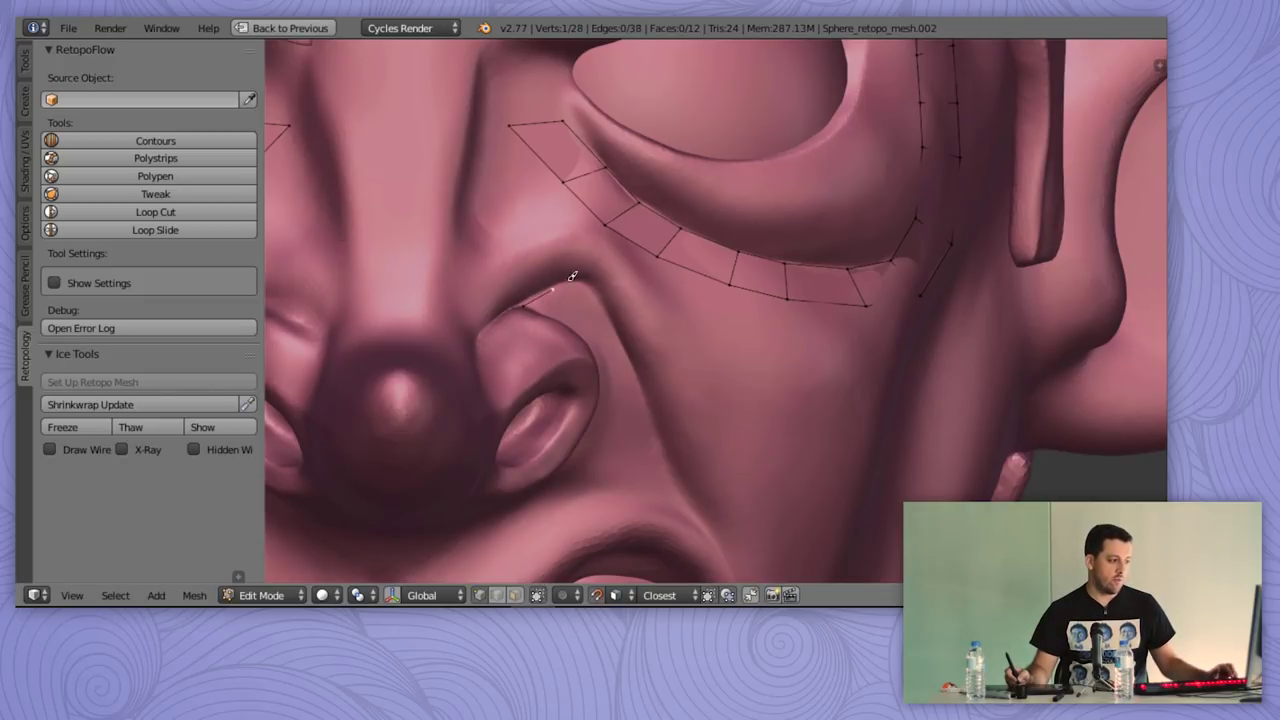
ctrl+right_click(590, 289)
ctrl+right_click(604, 314)
ctrl+right_click(628, 360)
ctrl+right_click(641, 408)
ctrl+right_click(665, 470)
ctrl+right_click(693, 511)
- Continue the smile-line vertex chain with three more vertices down the side of the upper lip towards the mouth corner
middle_drag(693, 511, 584, 117)
key(KP_1)
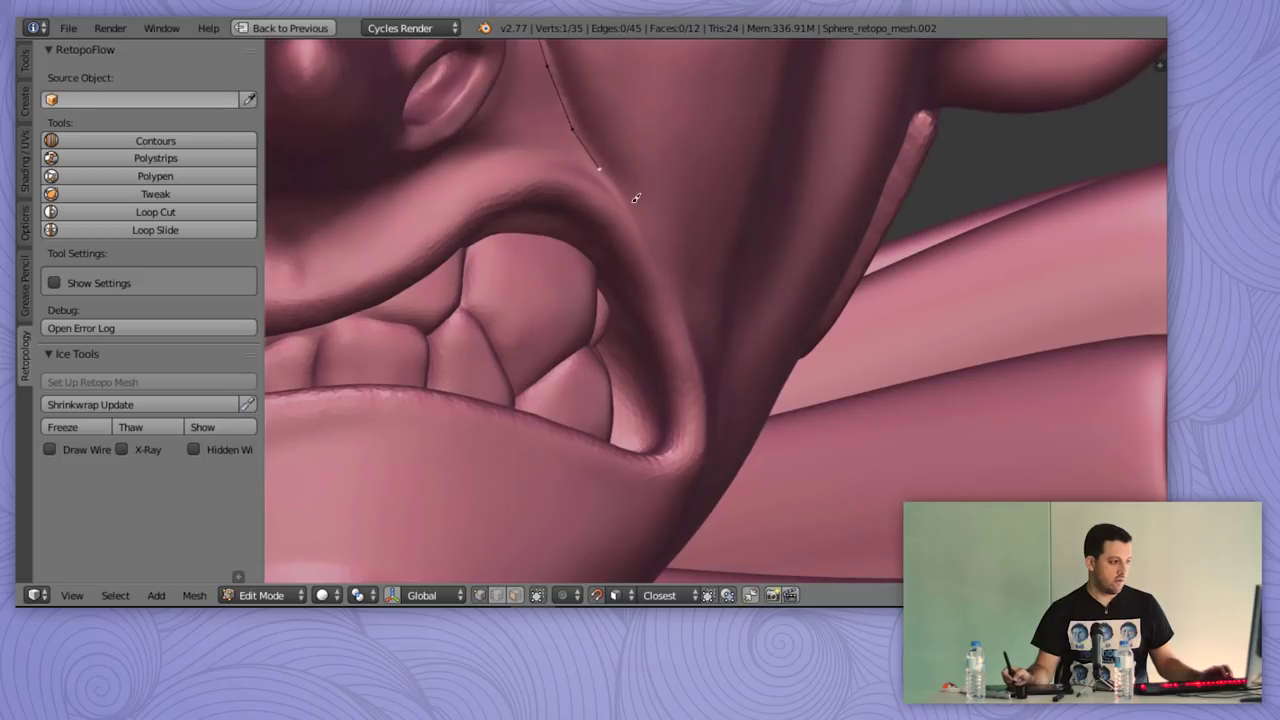
ctrl+right_click(638, 219)
ctrl+right_click(666, 276)
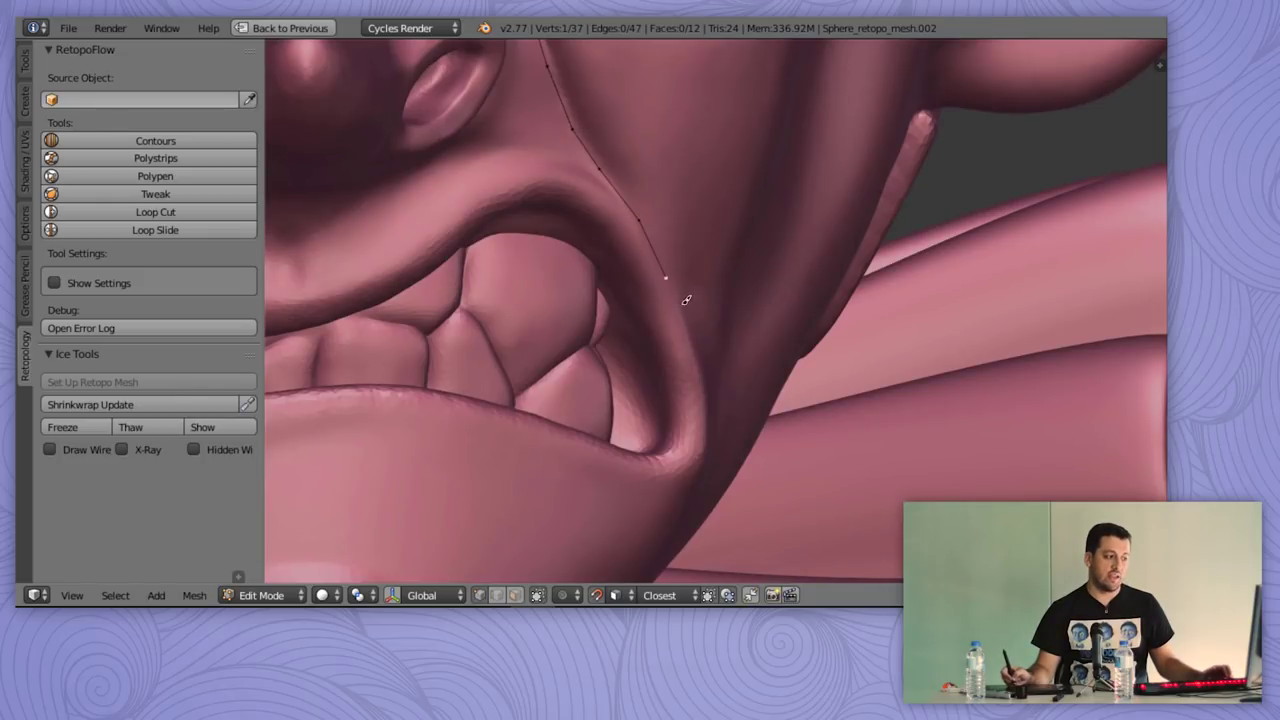
ctrl+right_click(684, 327)
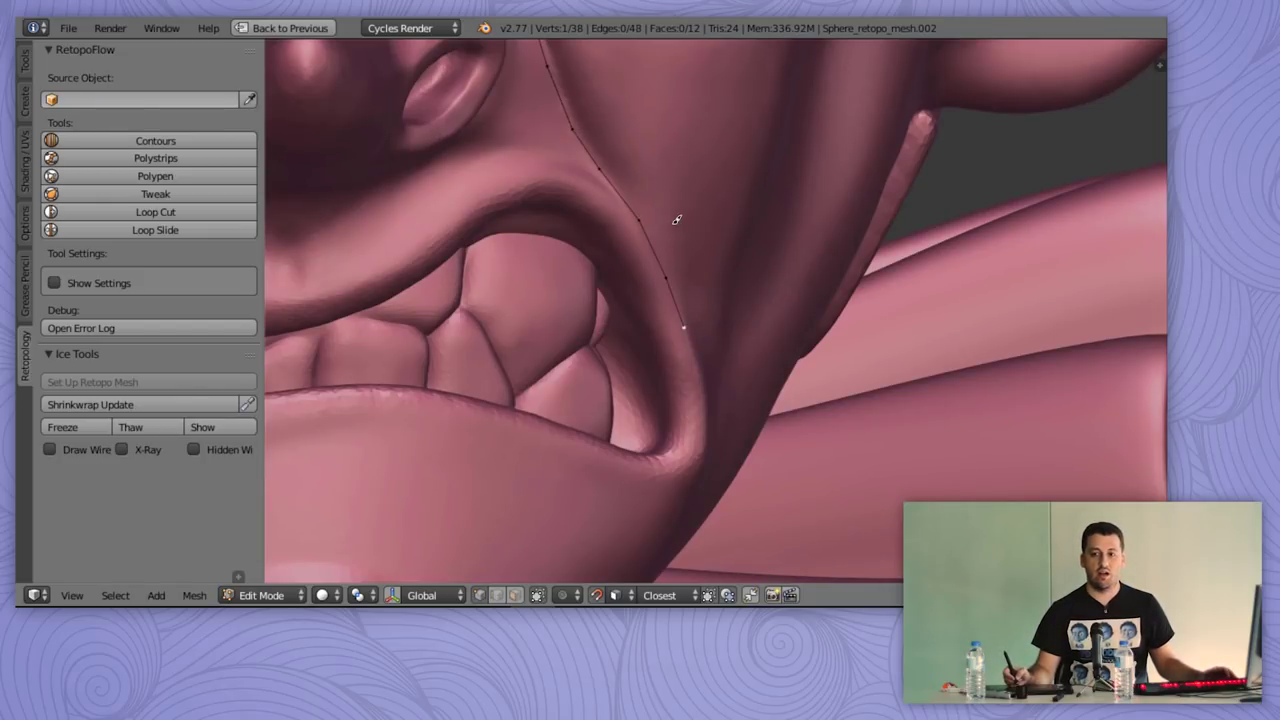
- Examine the eye strip and the smile-line chain on the whole face from several angles
middle_drag(440, 137, 536, 259)
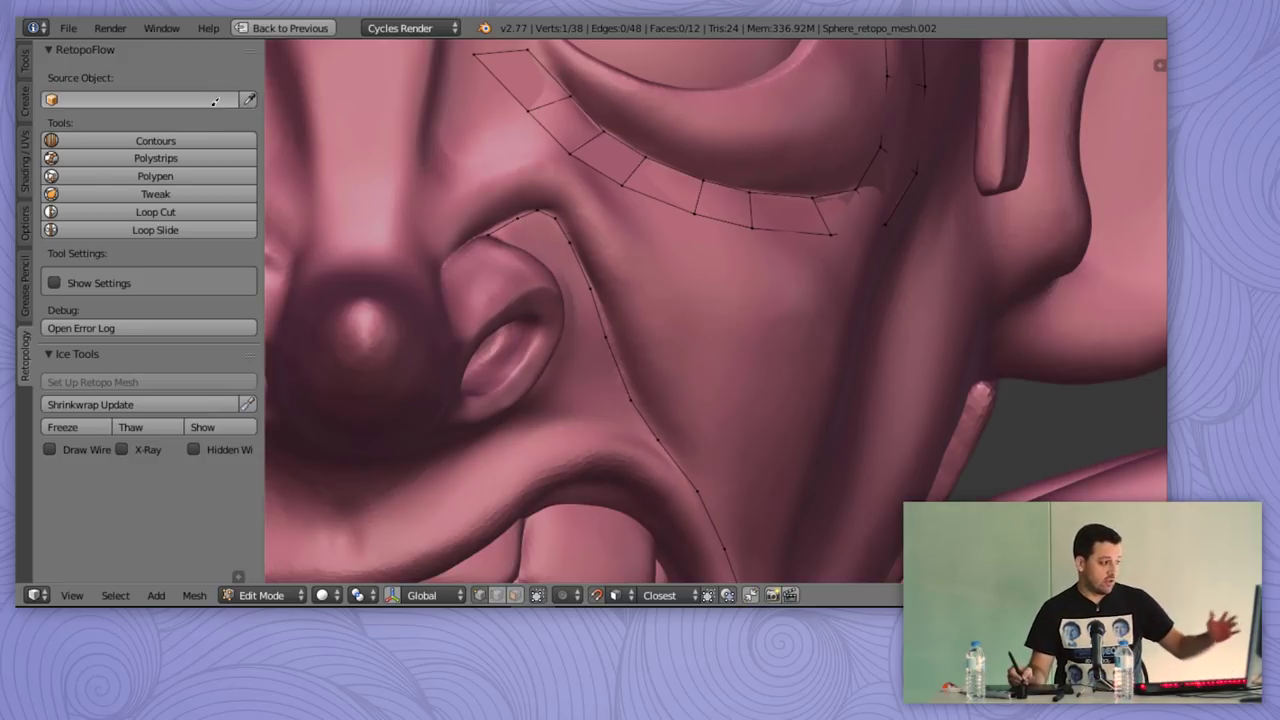
scroll(650, 405, down, 2)
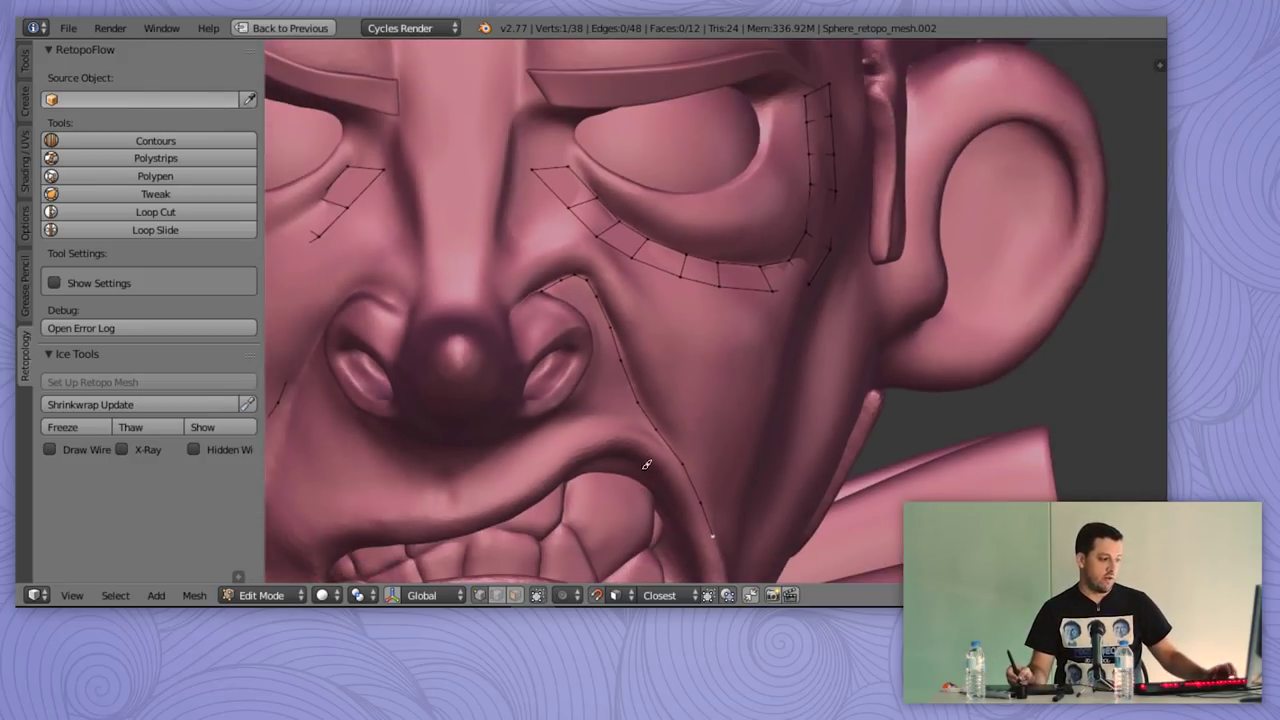
scroll(647, 464, down, 2)
middle_drag(647, 464, 637, 426)
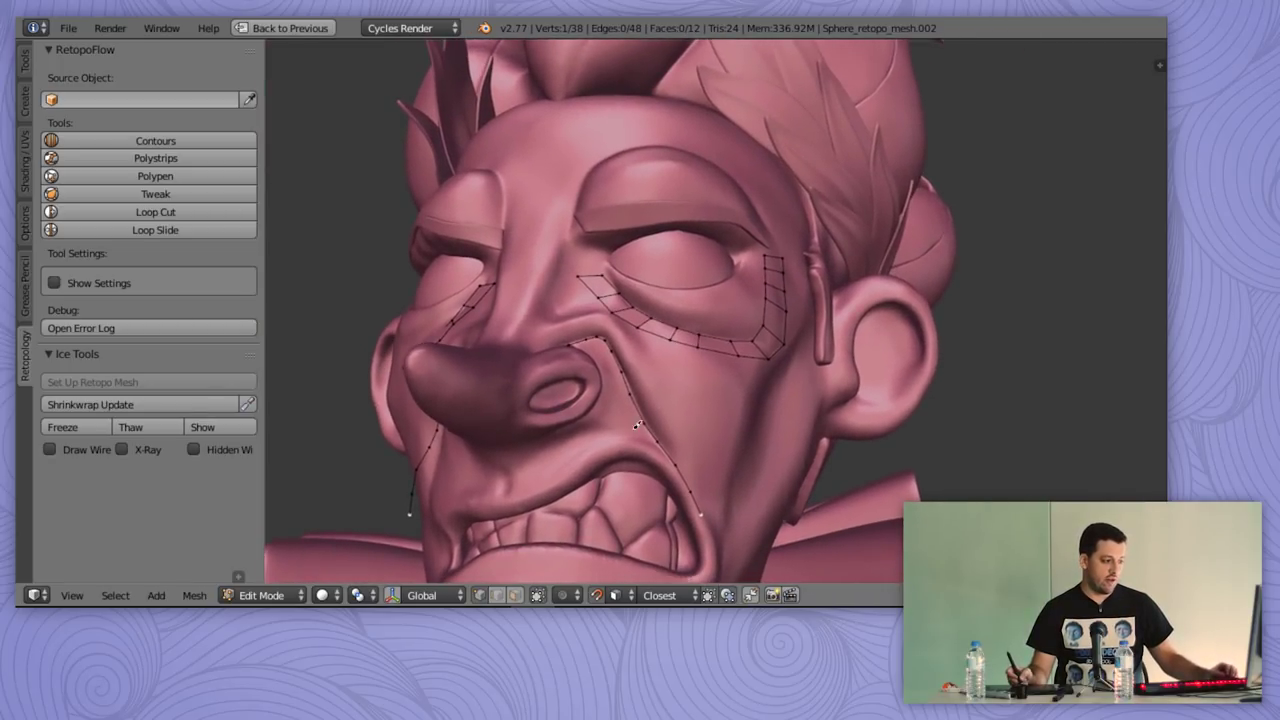
middle_drag(667, 281, 670, 292)
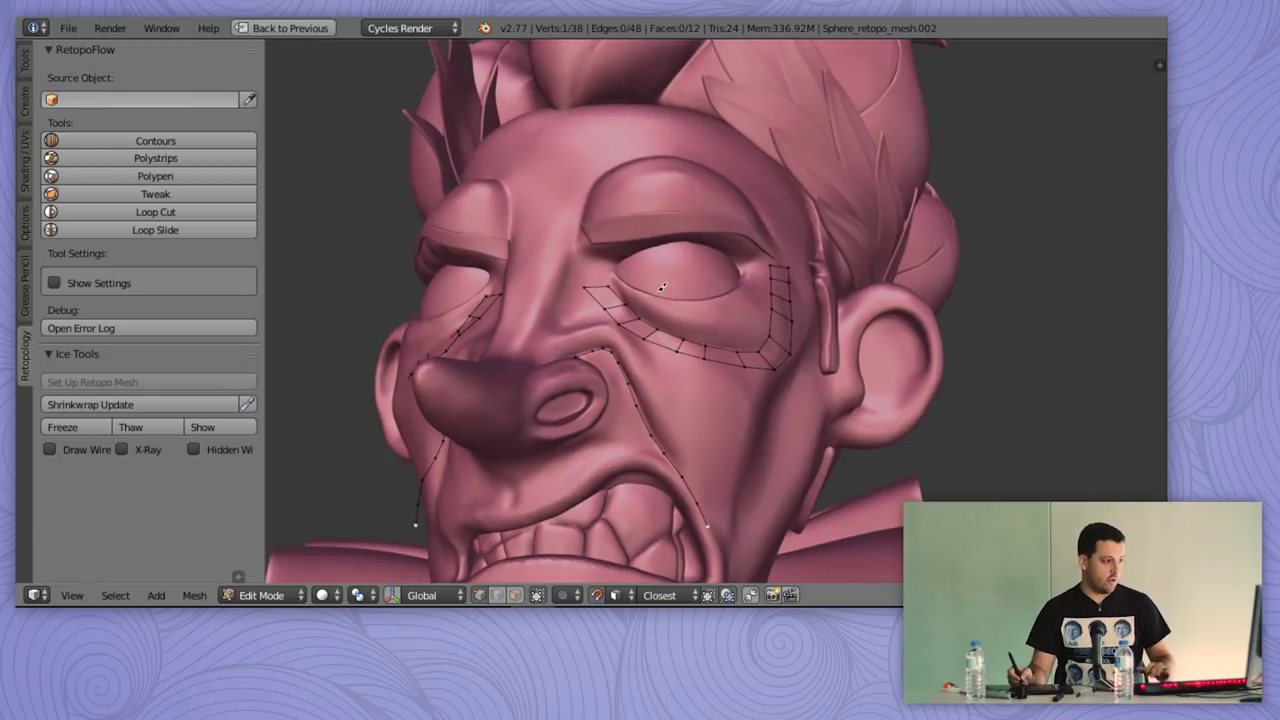
key(KP_1)
middle_drag(649, 187, 652, 205)
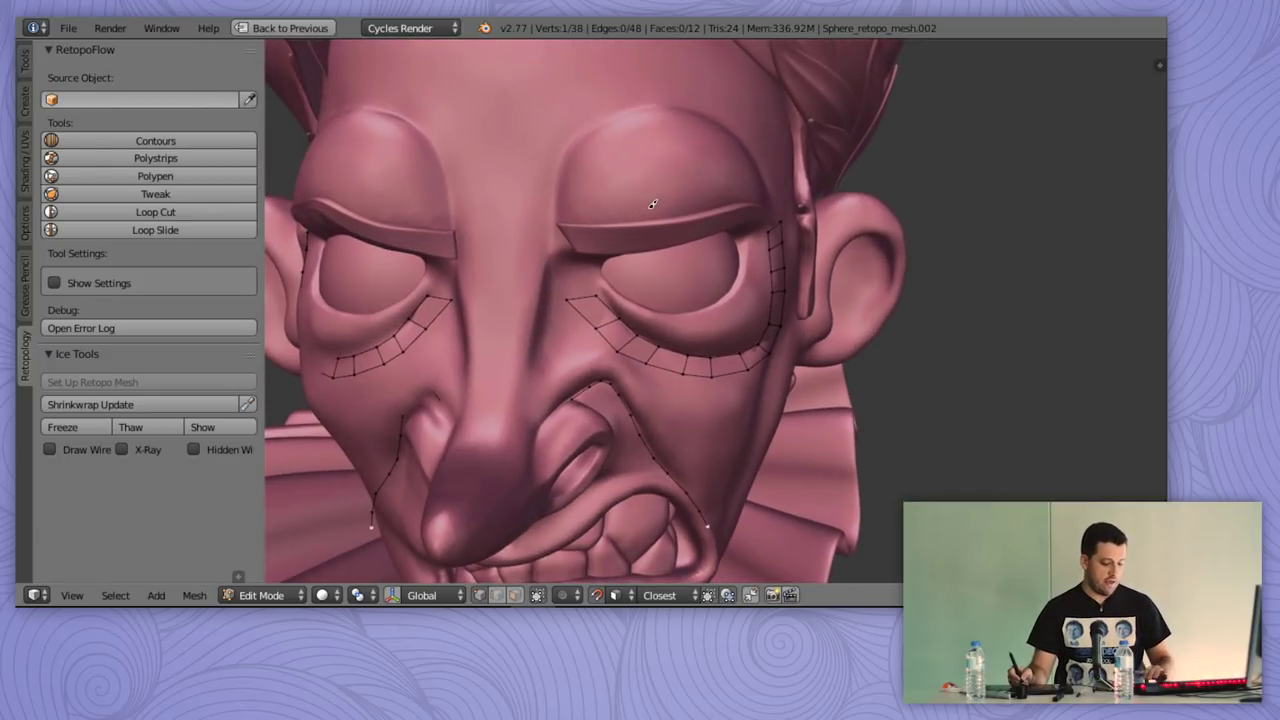
- From the front view, duplicate the strip's inner corner vertex onto the inner brow and extrude it upward into a short vertical edge
key(KP_1)
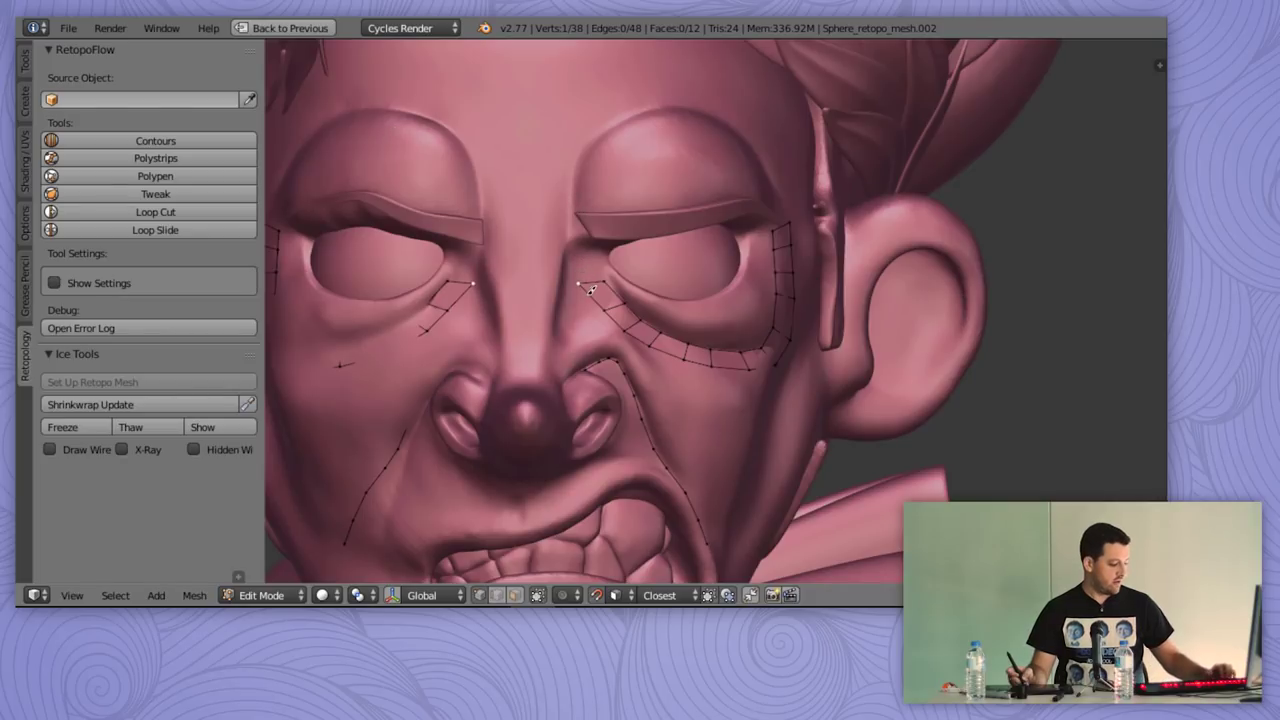
key(shift+d)
click(587, 206)
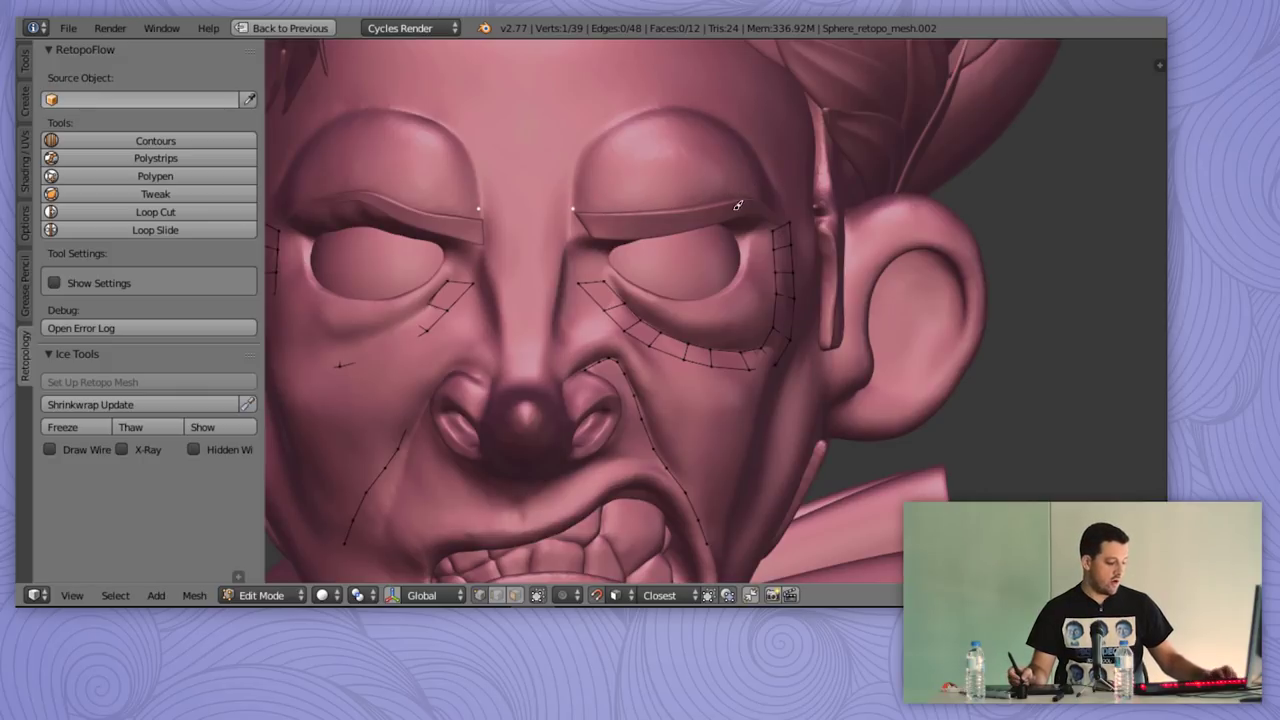
key(e)
click(612, 160)
- Extrude the short vertical brow edge across to the outer end of the brow, then rotate and shift it to follow the brow's slope
key(ctrl+Tab)
click(565, 192)
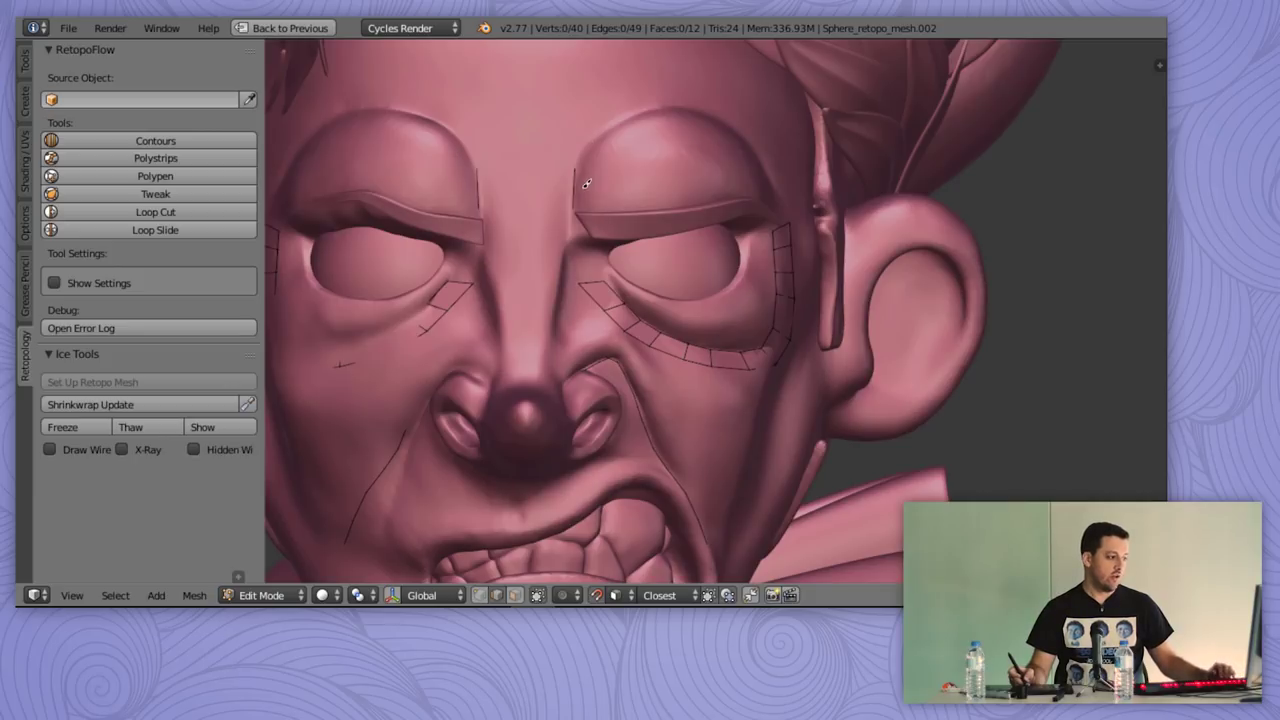
key(g)
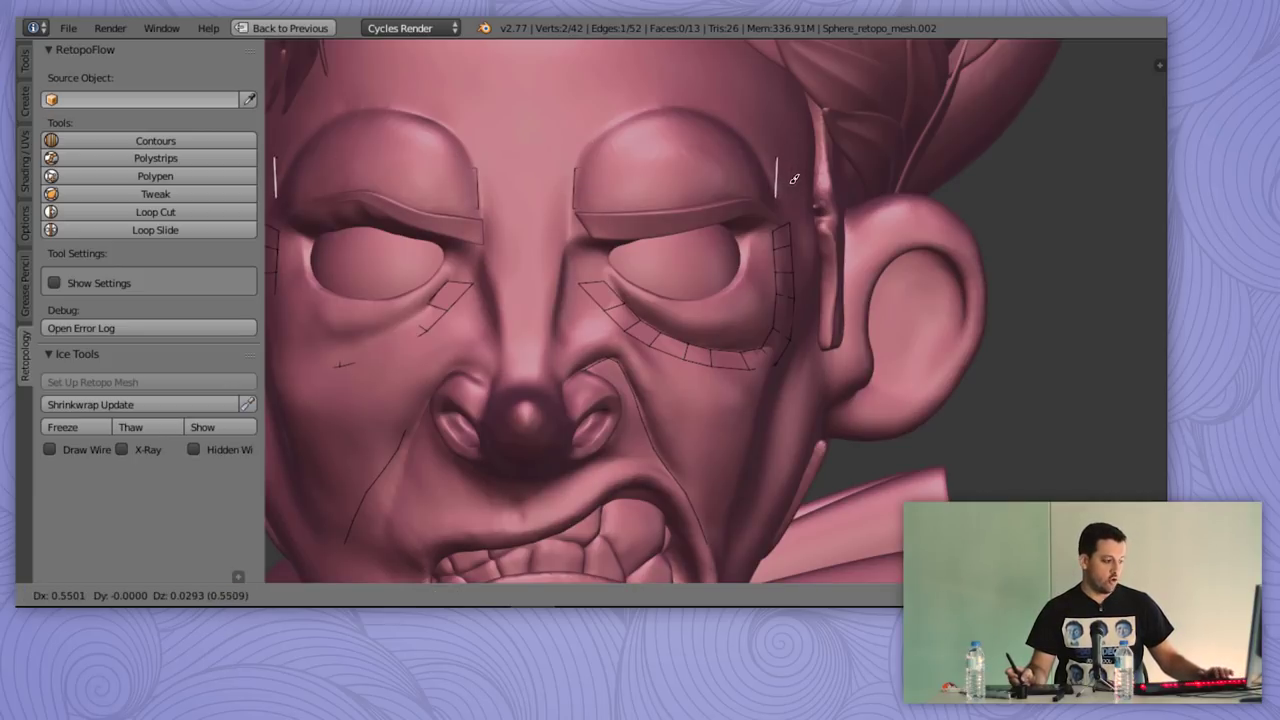
click(803, 178)
key(r)
click(800, 170)
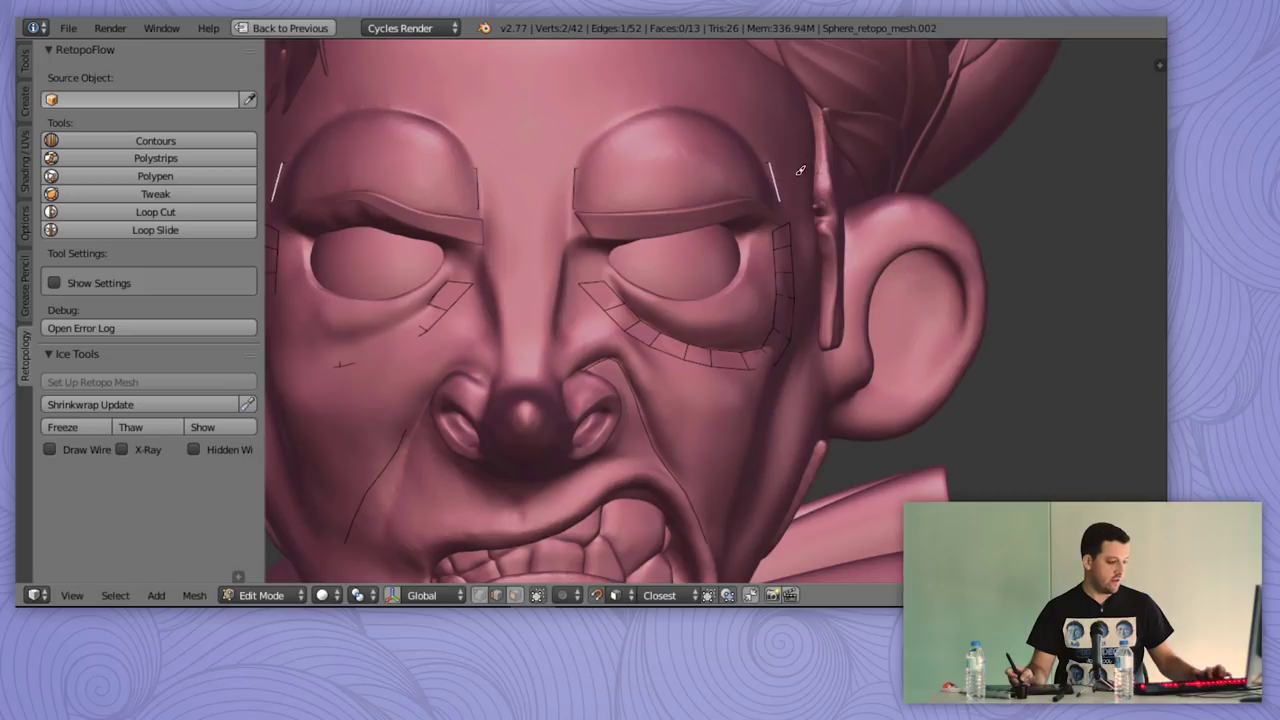
key(g)
click(788, 176)
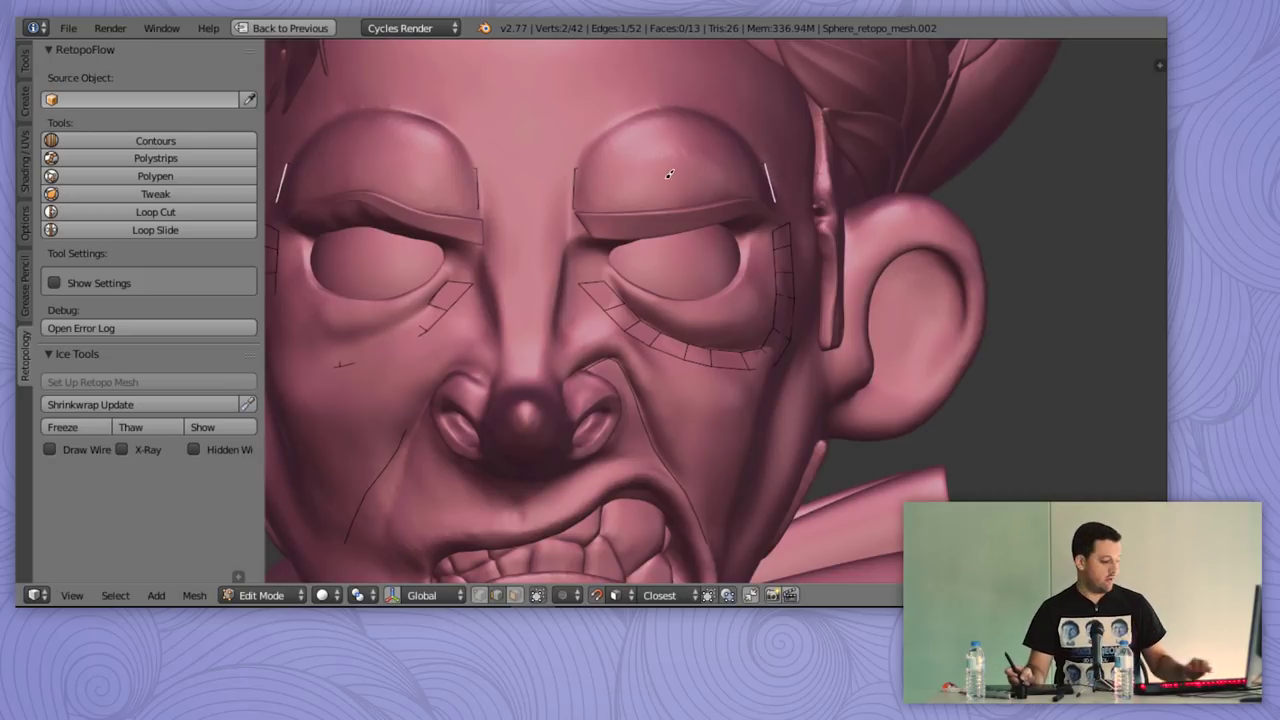
- Divide the long brow face with six vertical loop cuts and project the mesh onto the sculpt with a shrinkwrap update
key(ctrl+r)
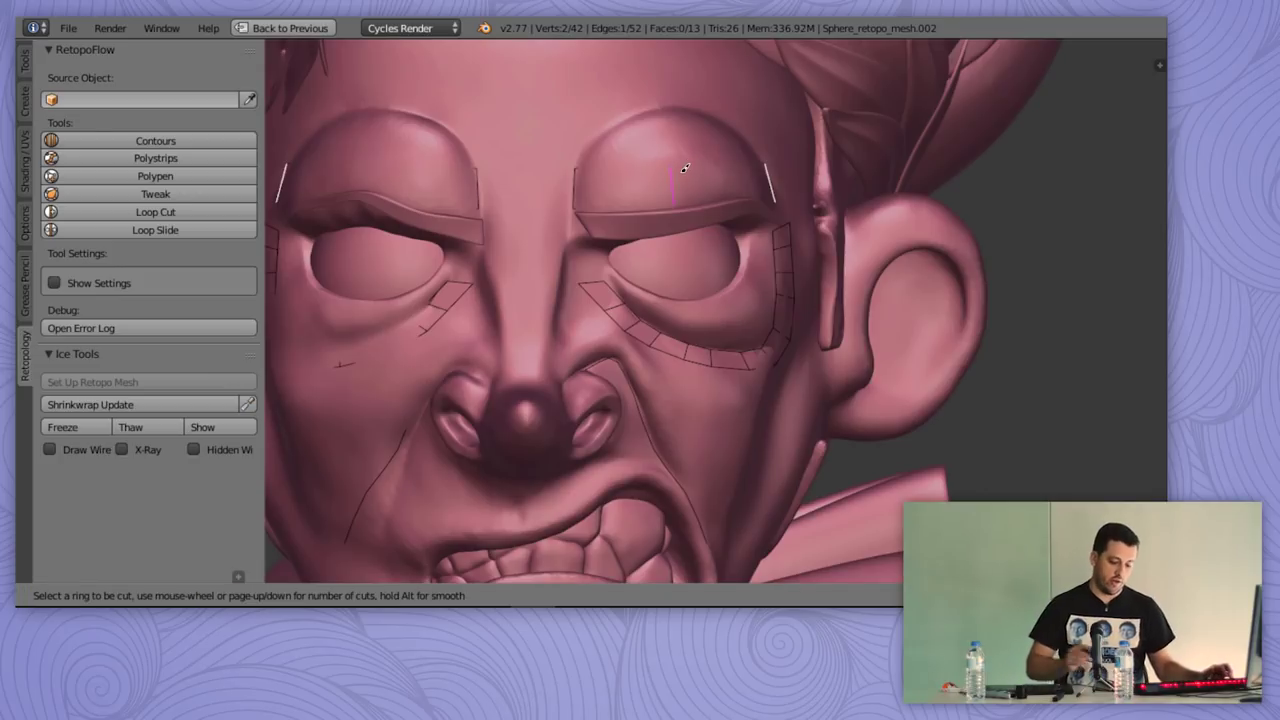
scroll(685, 168, up, 5)
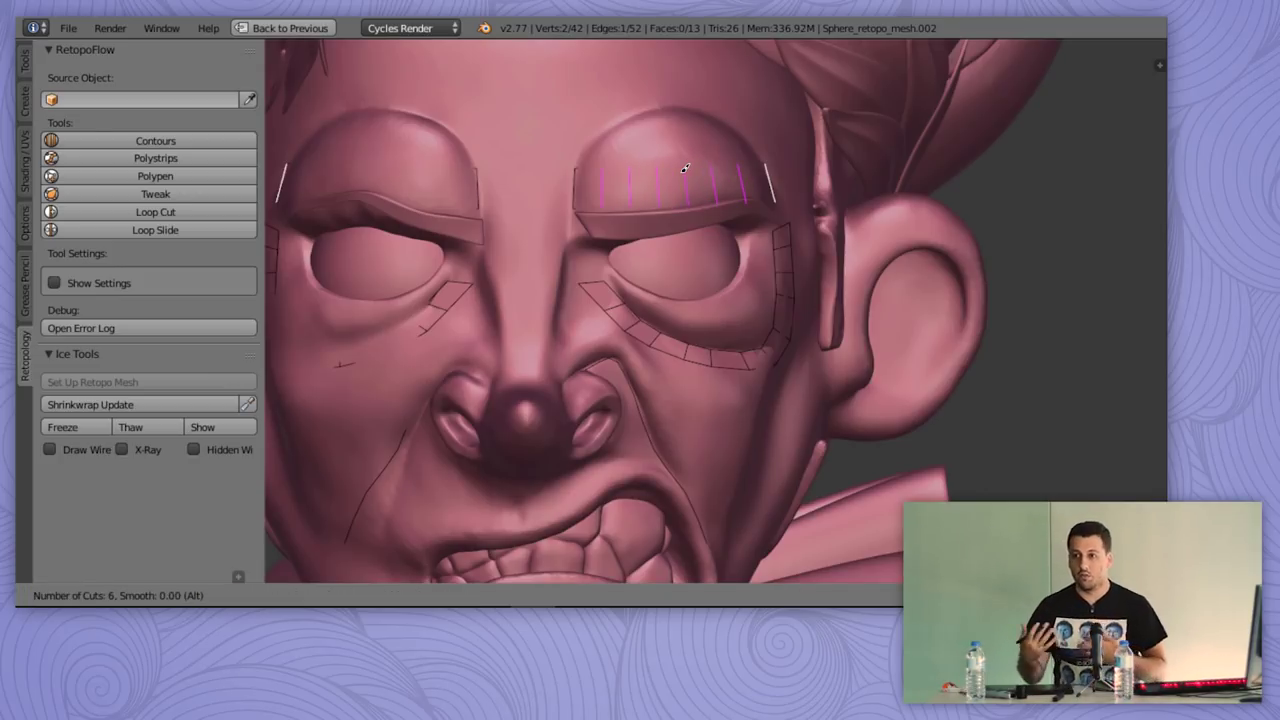
click(685, 168)
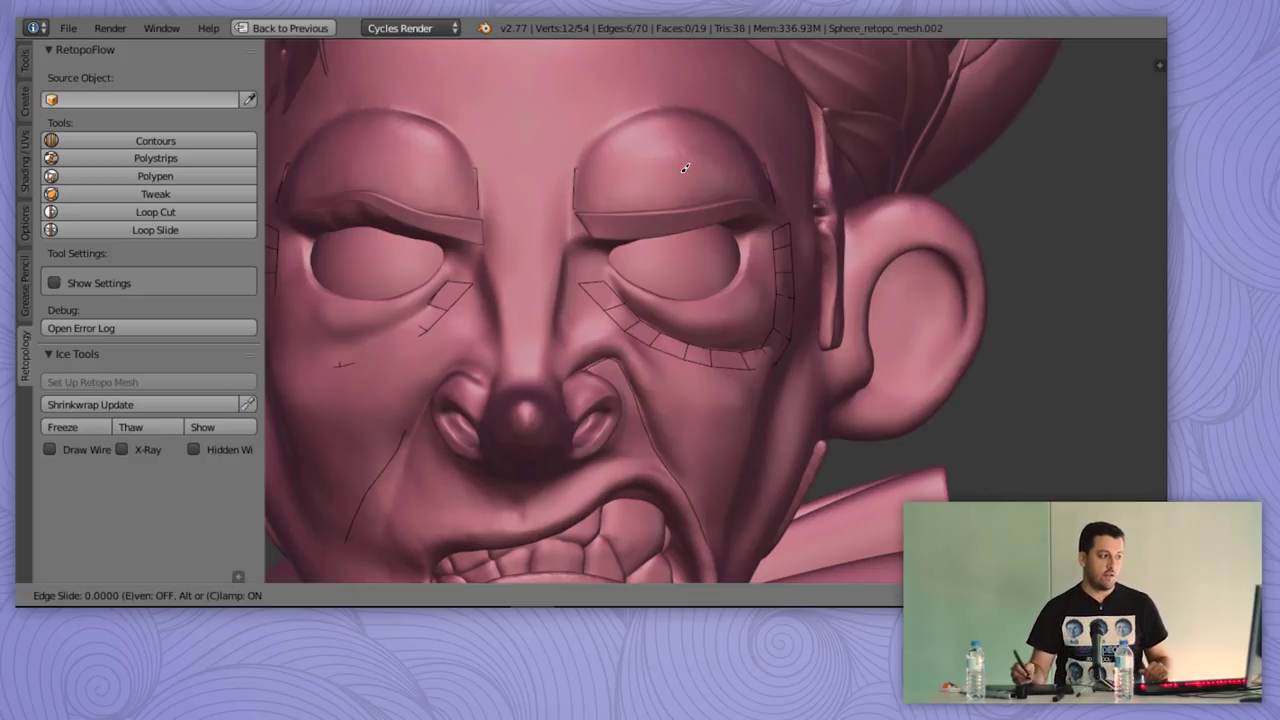
click(688, 151)
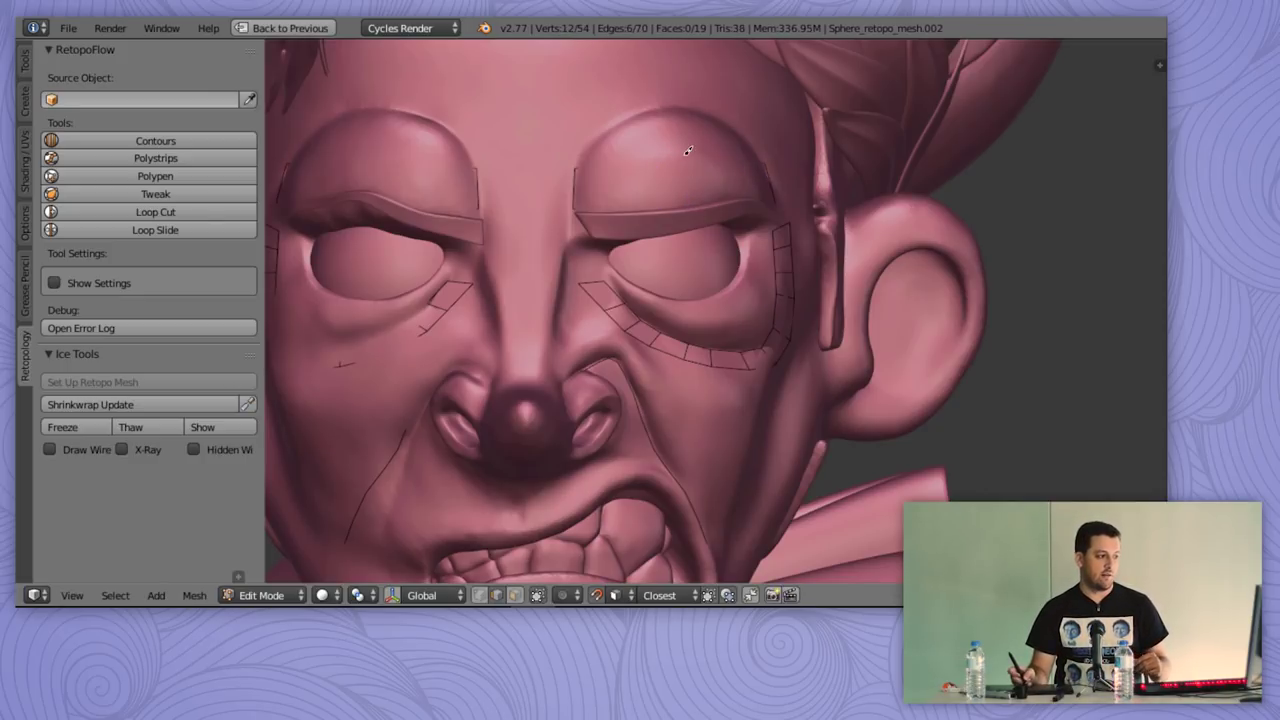
click(166, 403)
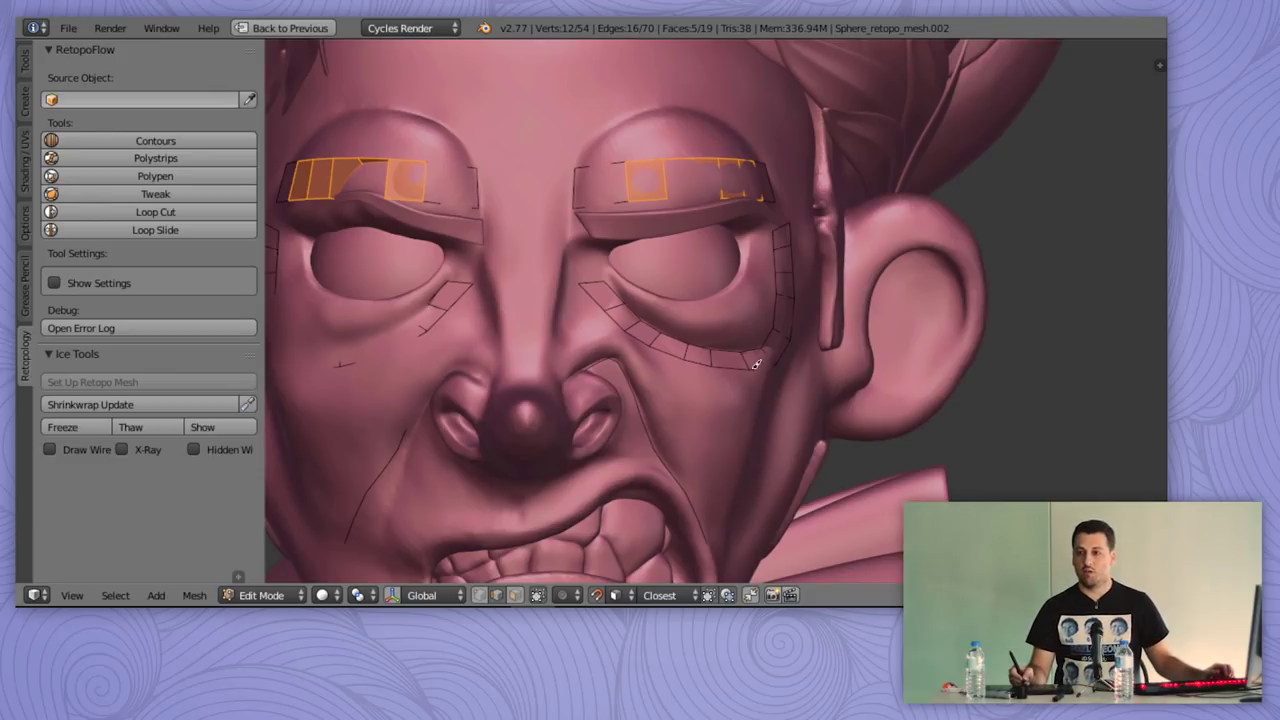
- Put the retopo mesh into Sculpt Mode, reshape the under-eye and brow strips with a large brush, and update the shrinkwrap
middle_drag(774, 314, 784, 190)
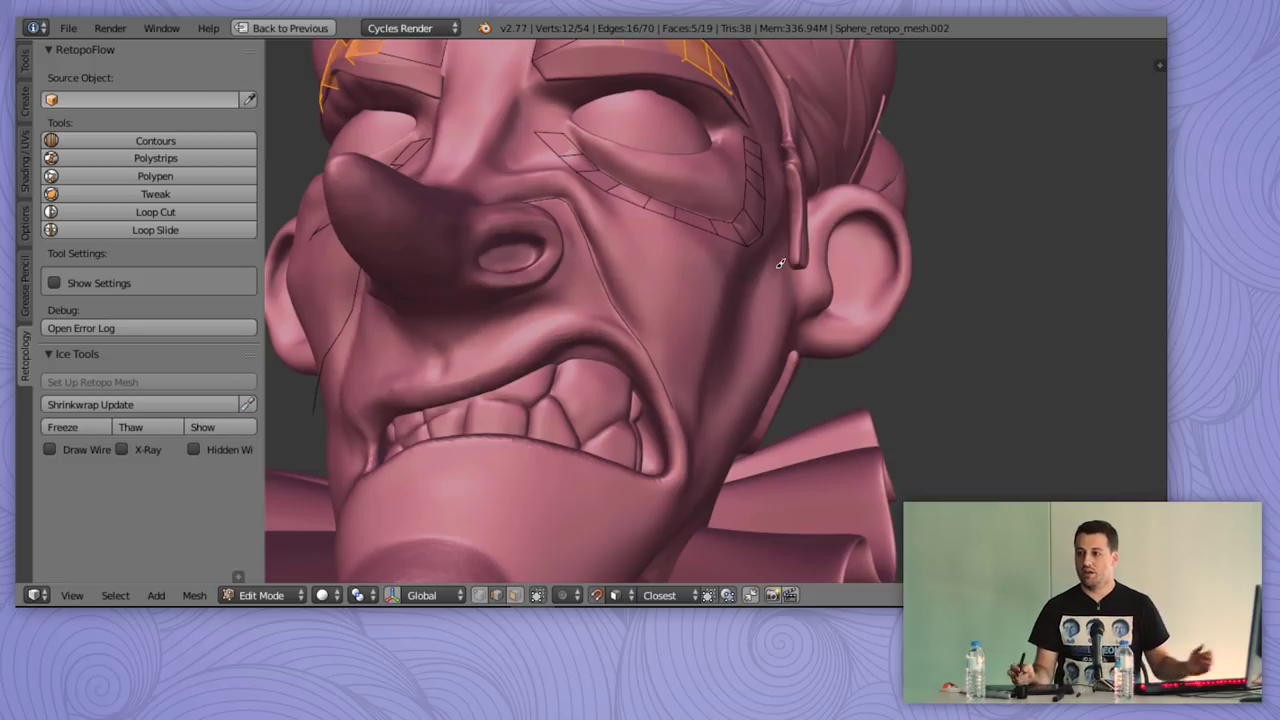
middle_drag(463, 156, 399, 307)
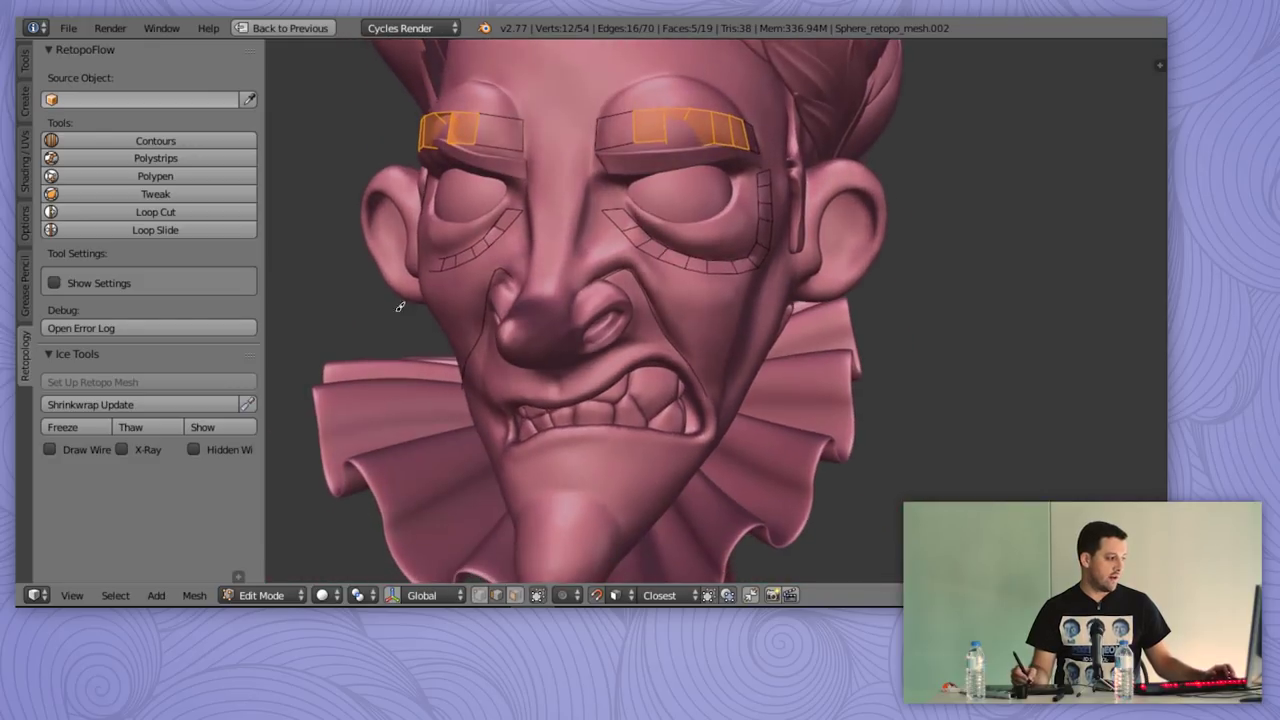
click(247, 404)
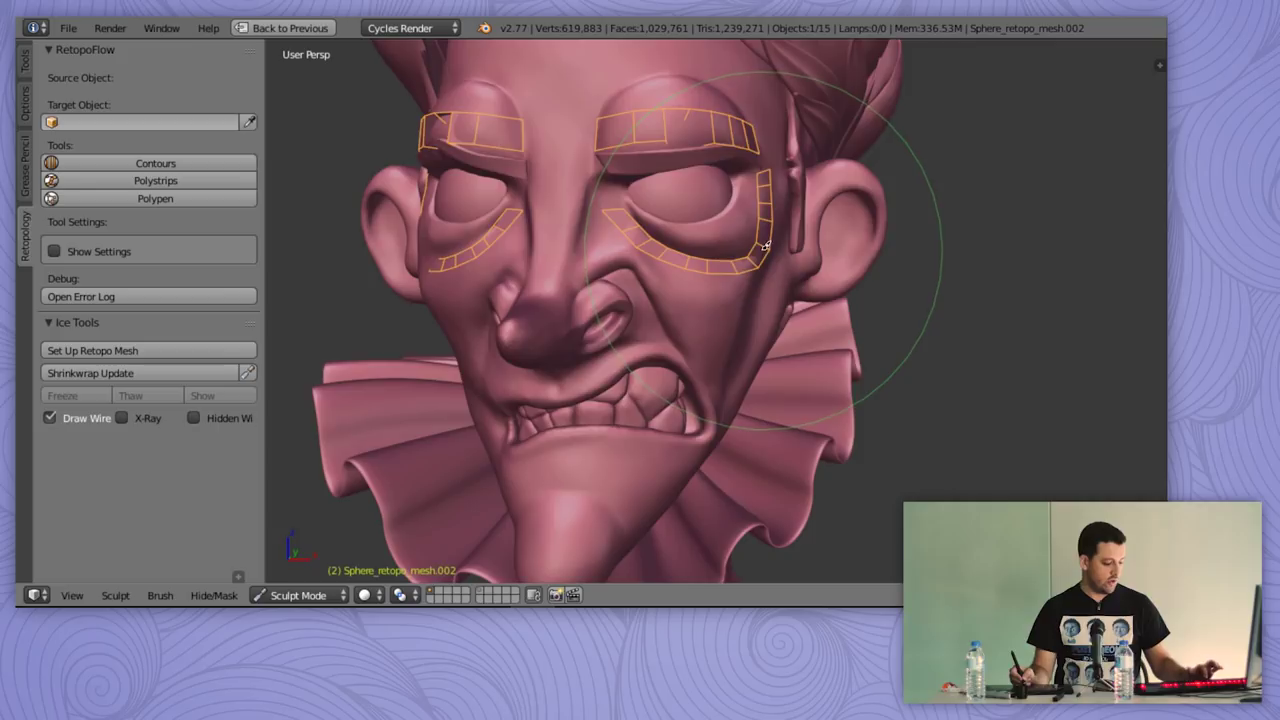
mouse_move(764, 249)
mouse_down()
mouse_move(771, 268)
mouse_move(757, 278)
mouse_move(632, 246)
mouse_move(671, 268)
mouse_up()
mouse_move(698, 134)
mouse_down()
mouse_move(688, 102)
mouse_move(688, 118)
mouse_up()
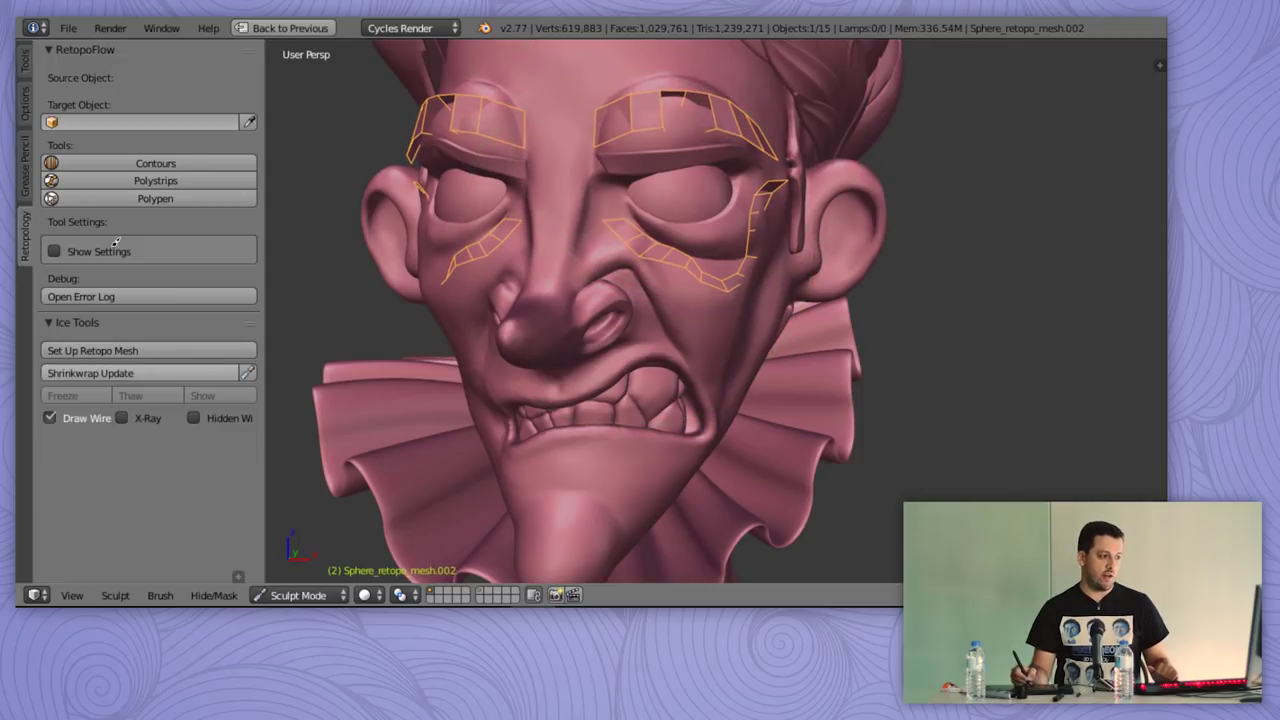
click(160, 371)
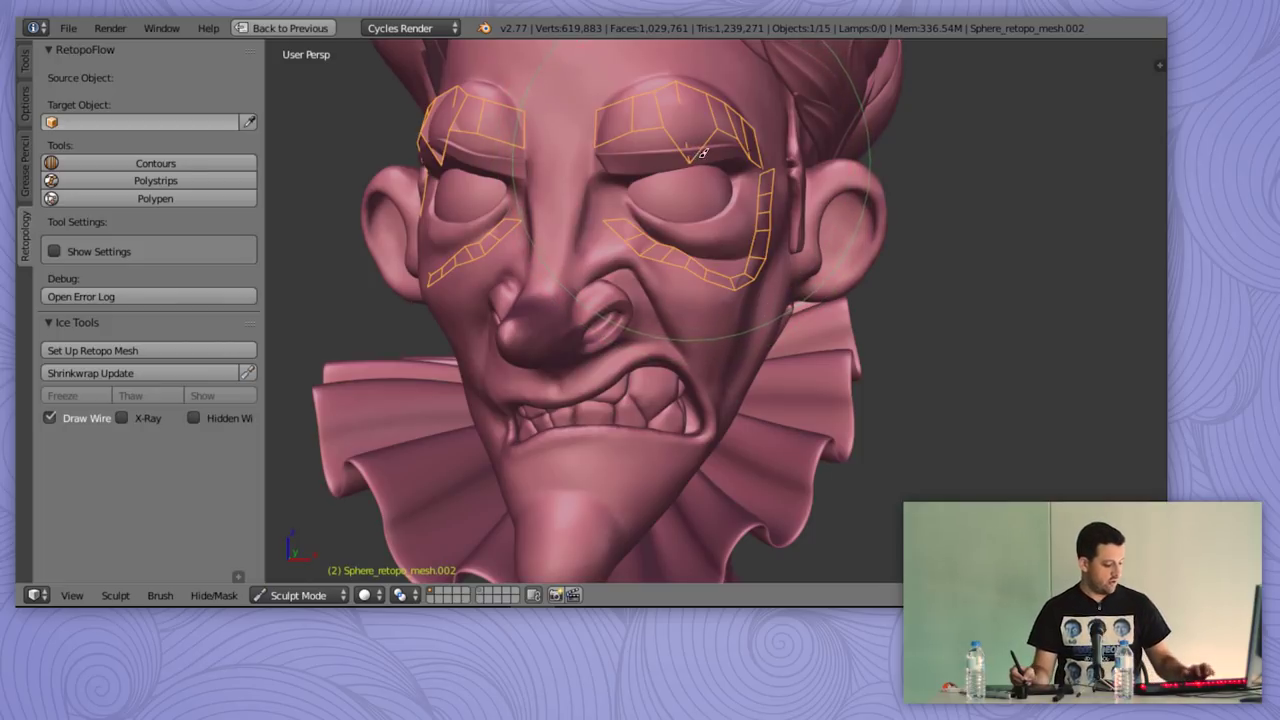
- Resize the brush, pull the stray vertices of the brow strip back into an even arch, and update the shrinkwrap
key(f)
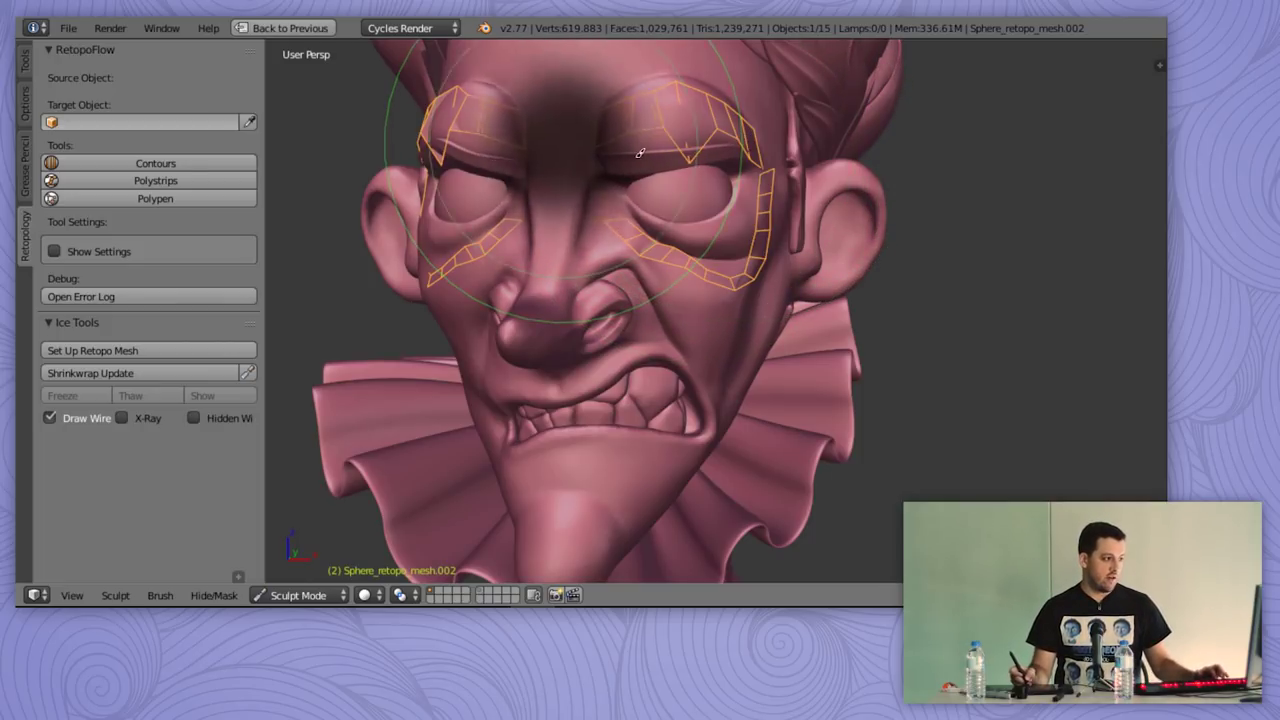
click(586, 149)
click(464, 100)
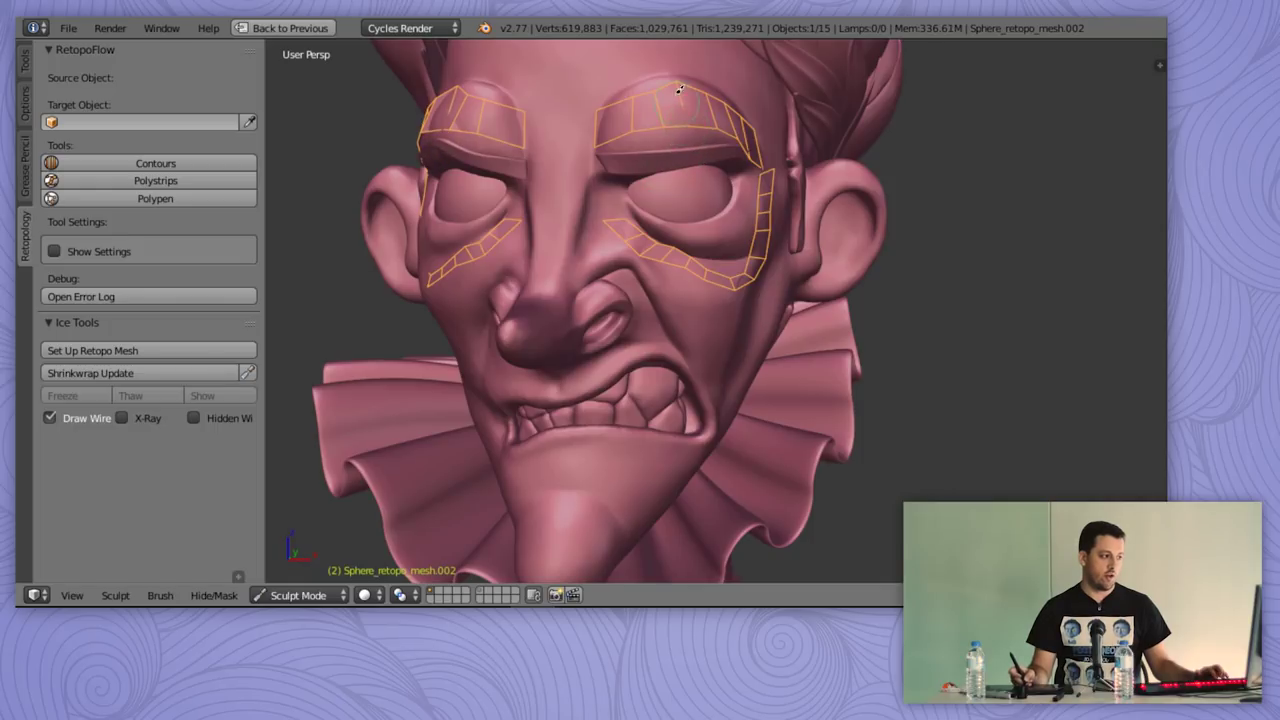
click(84, 373)
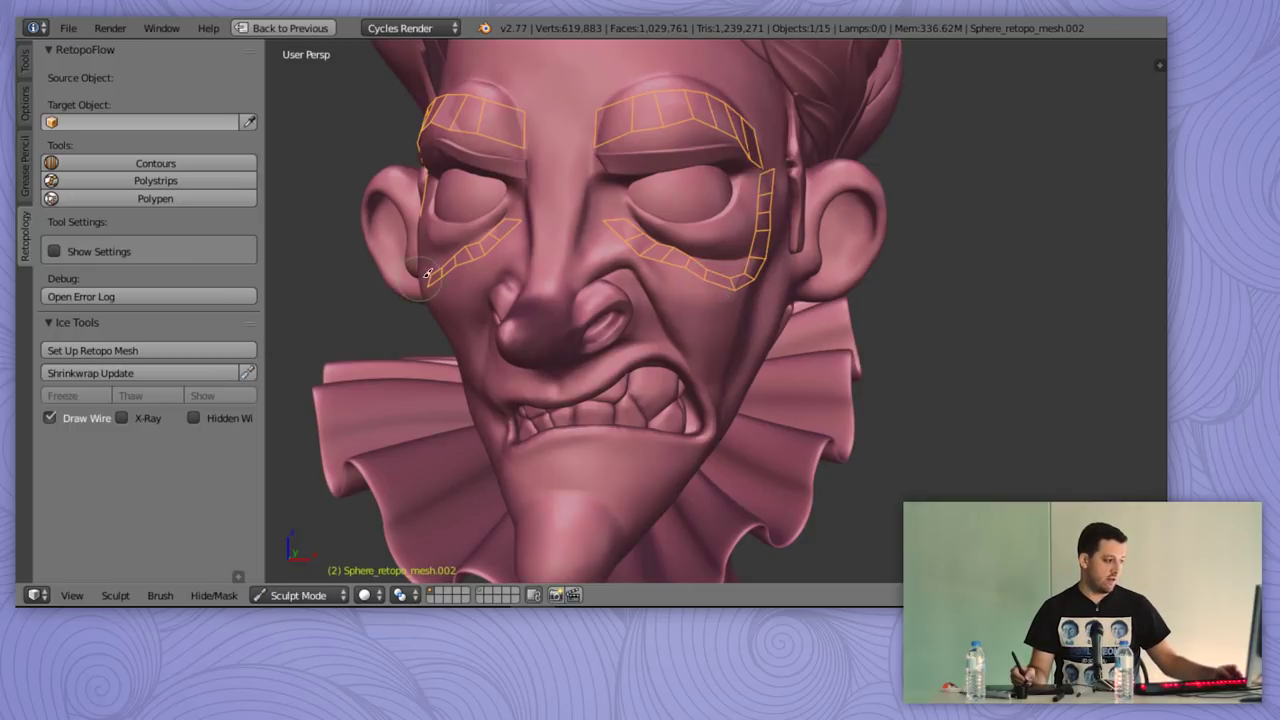
- Switch the retopo mesh to Object Mode and select the sculpted head
click(293, 590)
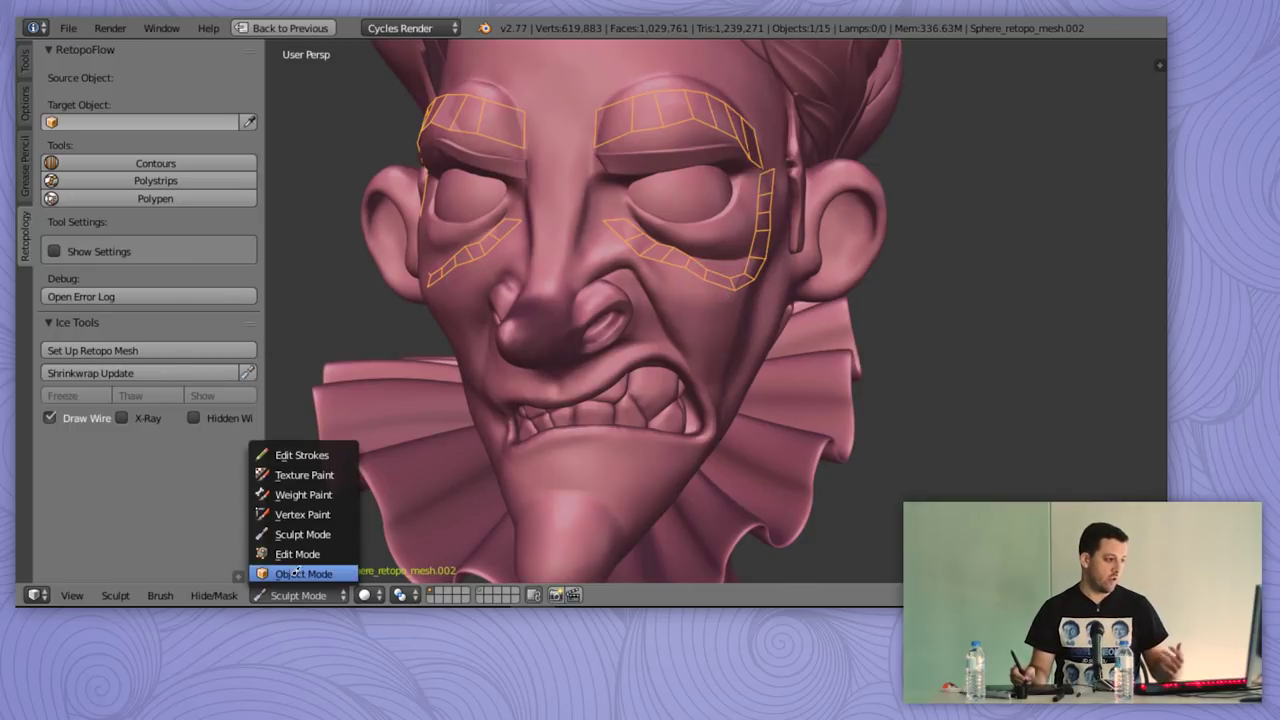
click(297, 571)
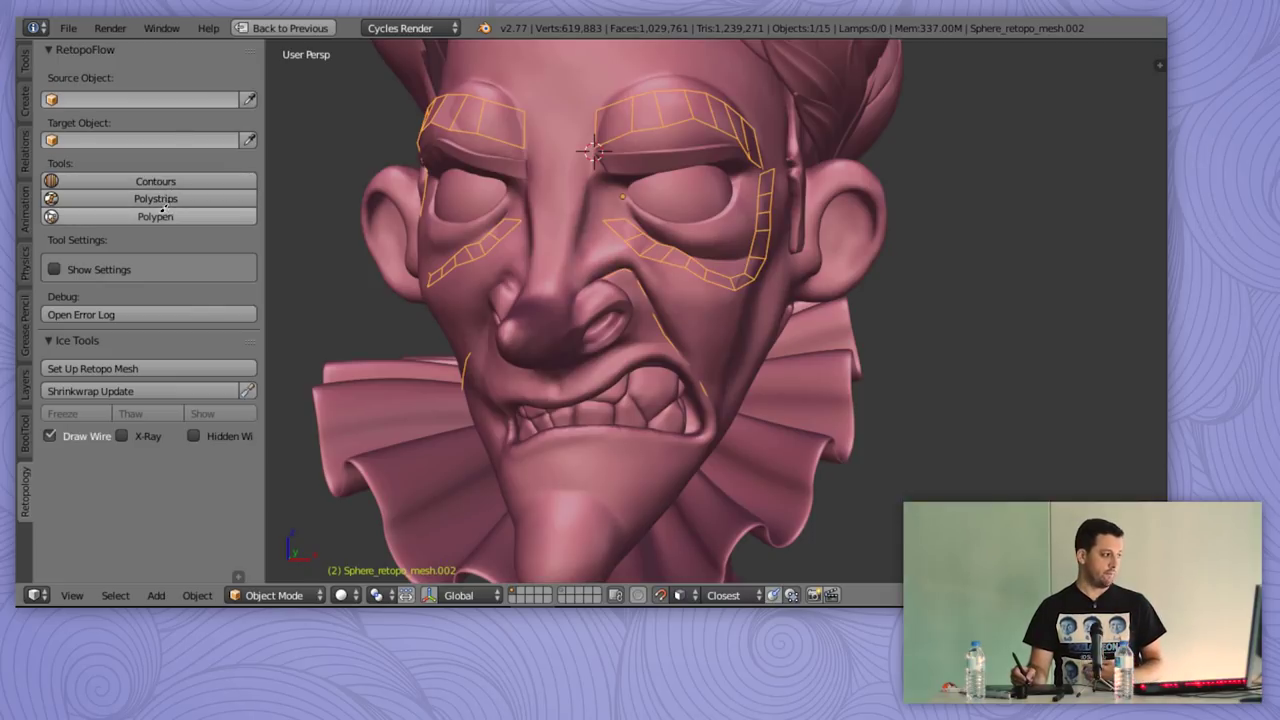
right_click(744, 340)
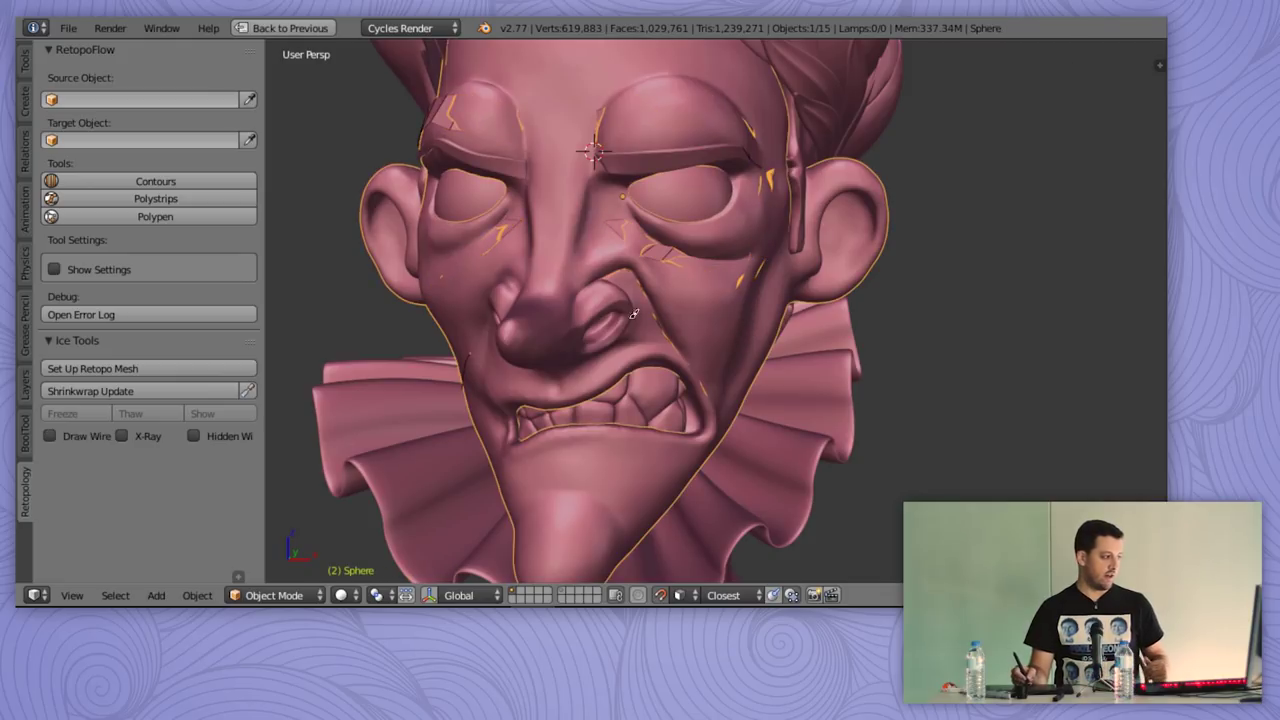
- Run RetopoFlow Contours on the sculpted head and cut five horizontal loops across the face, from the brows down to the chin
click(155, 180)
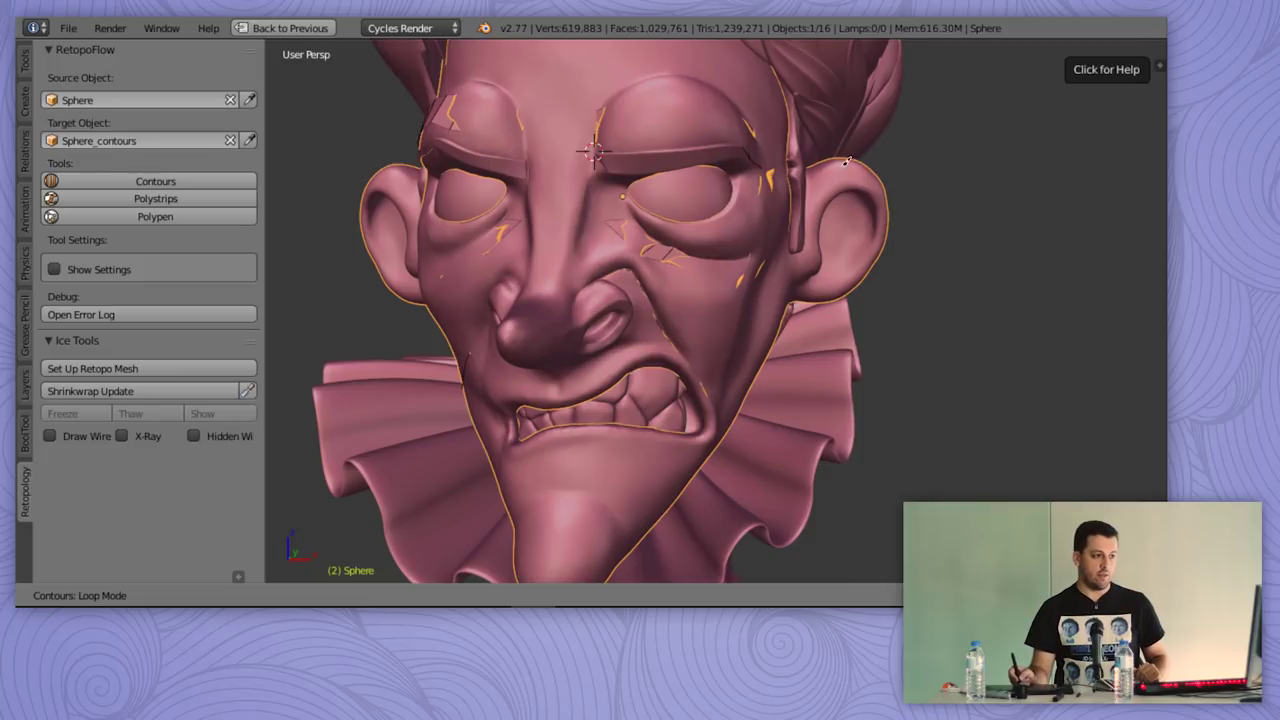
drag(702, 177, 295, 169)
drag(947, 298, 283, 272)
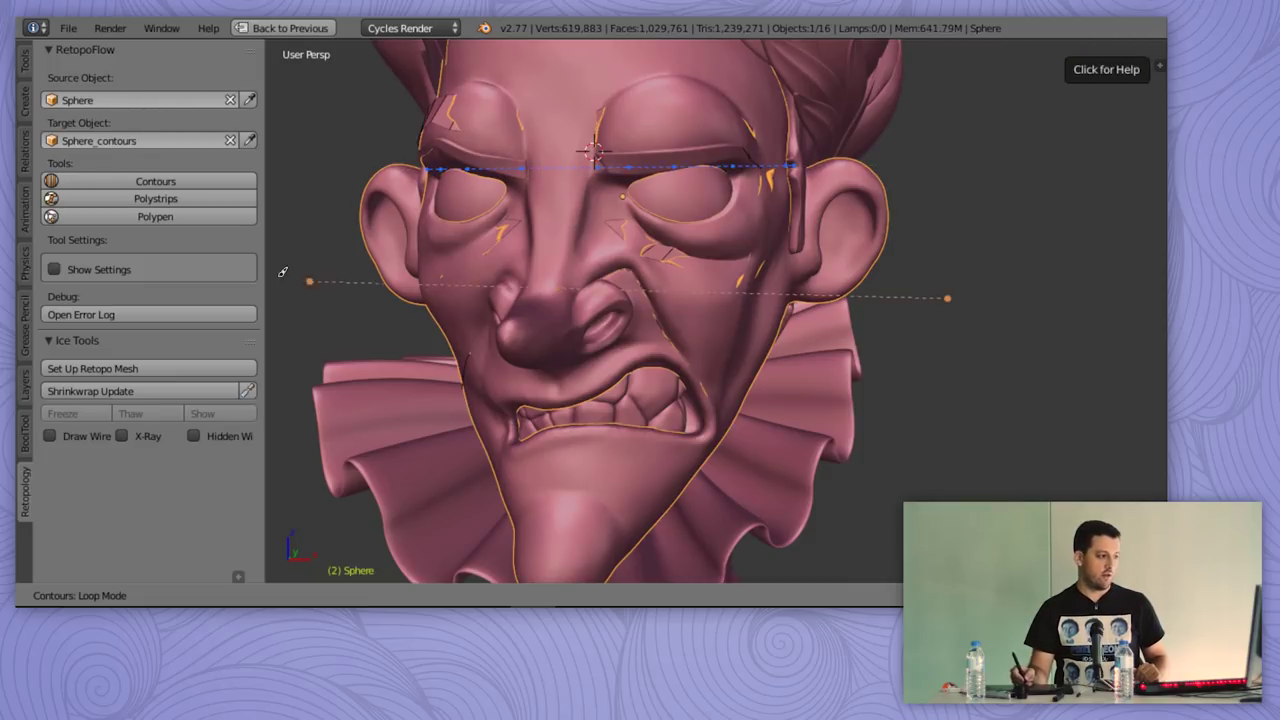
drag(912, 366, 605, 366)
drag(342, 361, 340, 361)
drag(853, 447, 361, 452)
drag(814, 538, 402, 529)
key(Escape)
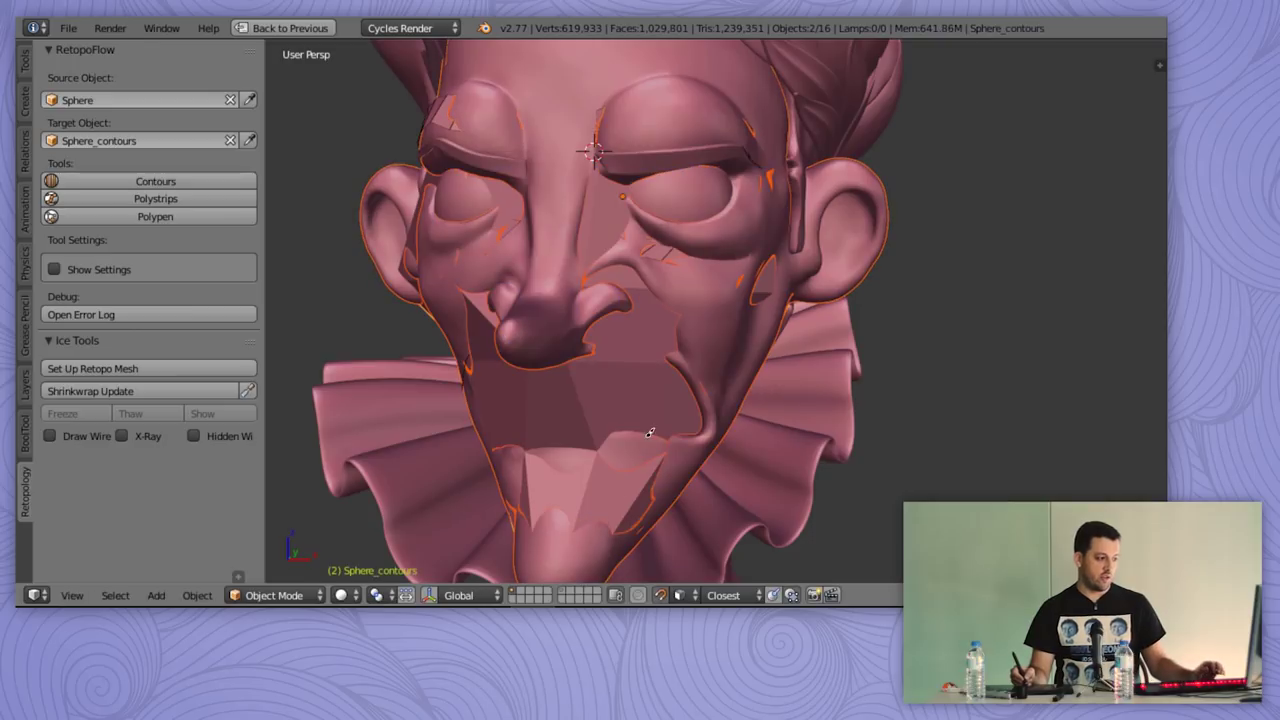
- Select the low-poly contour mesh, pull it off the head to examine its shape, and cancel the move
right_click(530, 390)
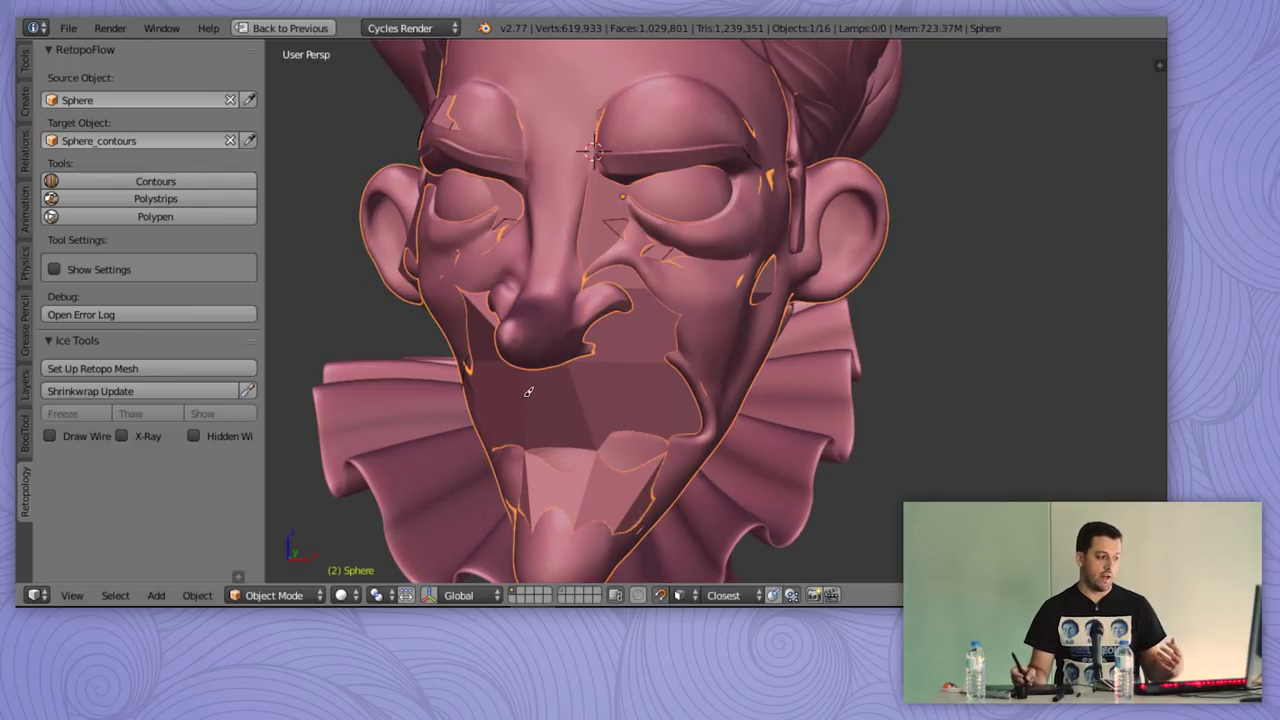
right_click(529, 392)
key(g)
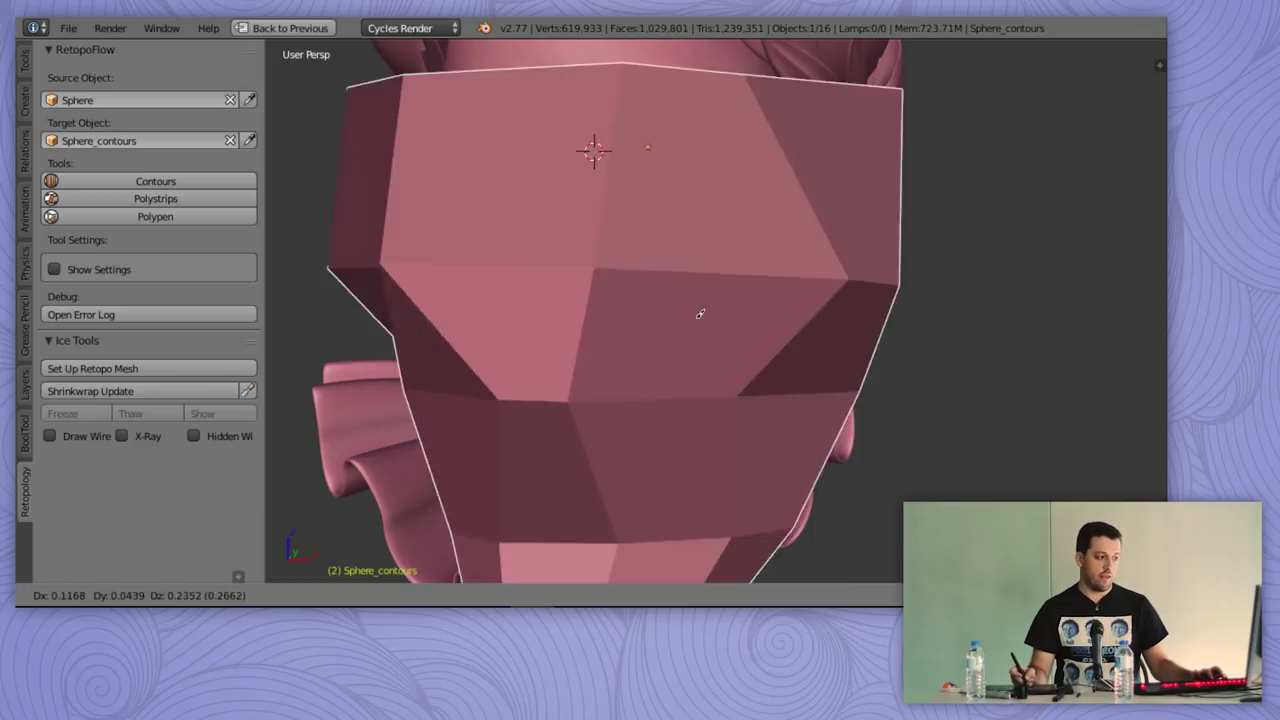
right_click(682, 355)
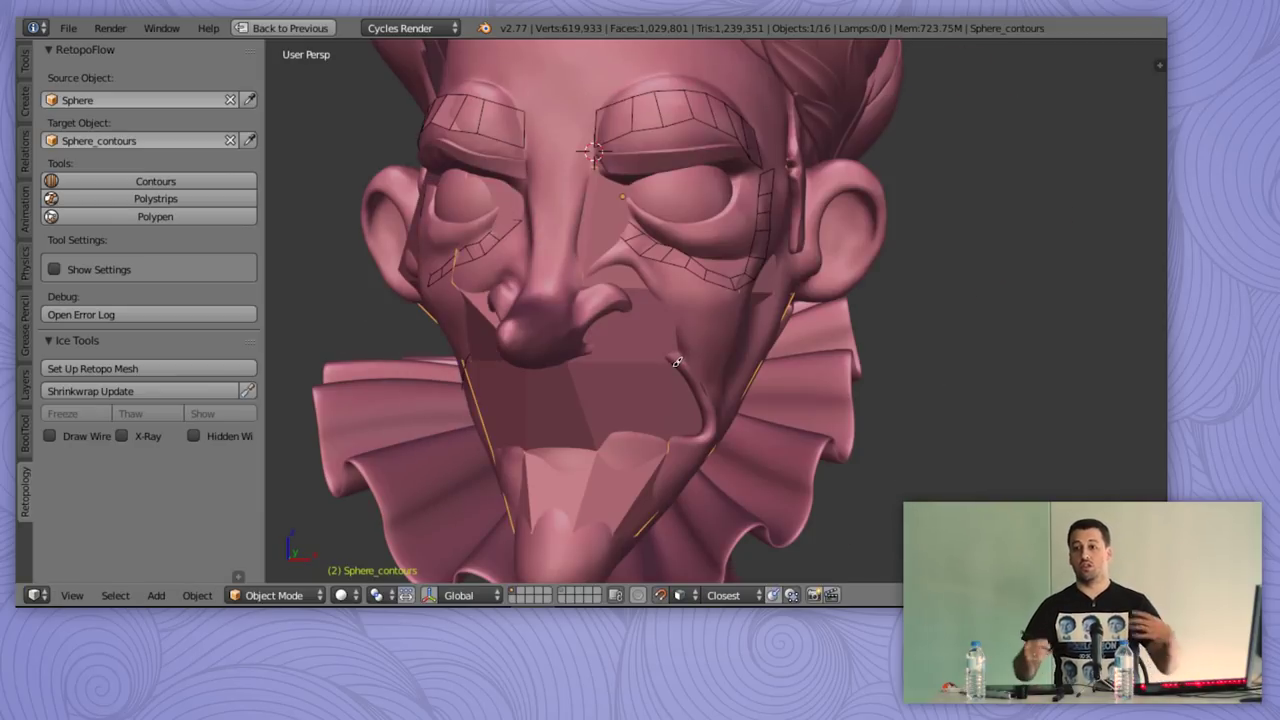